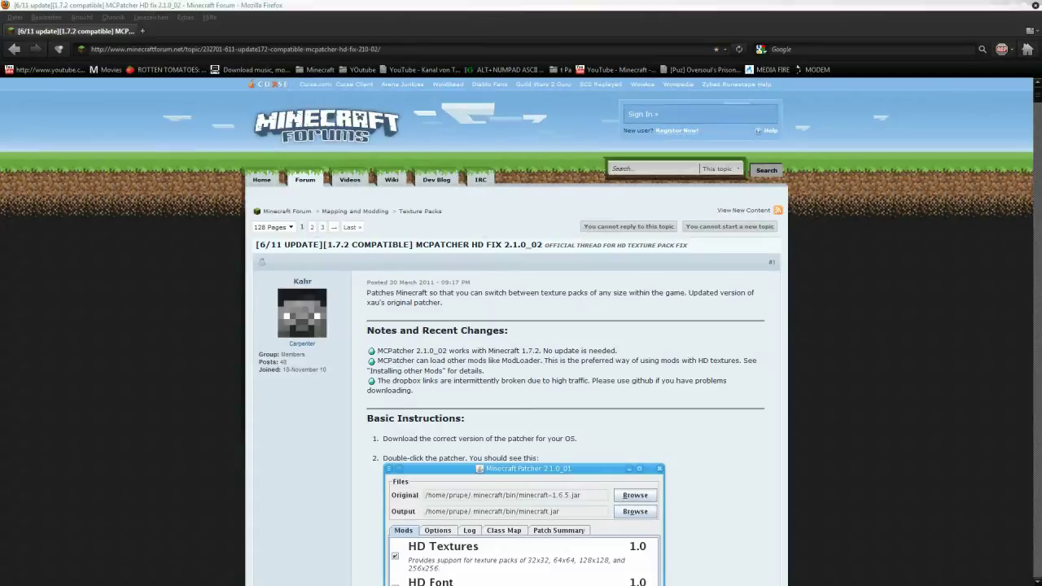
pyautogui.scroll(-4, 915, 268)
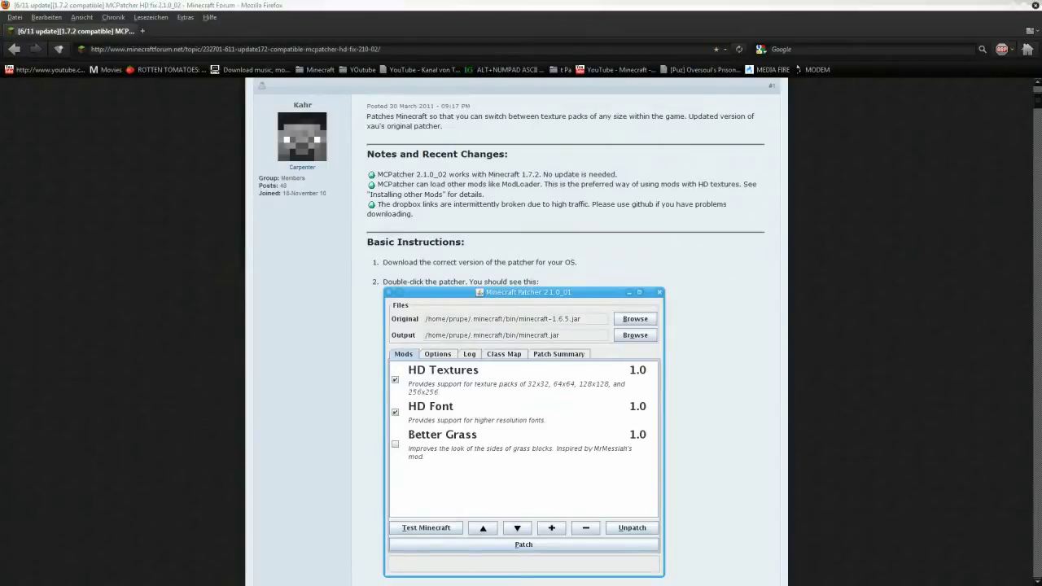
pyautogui.middleClick(865, 257)
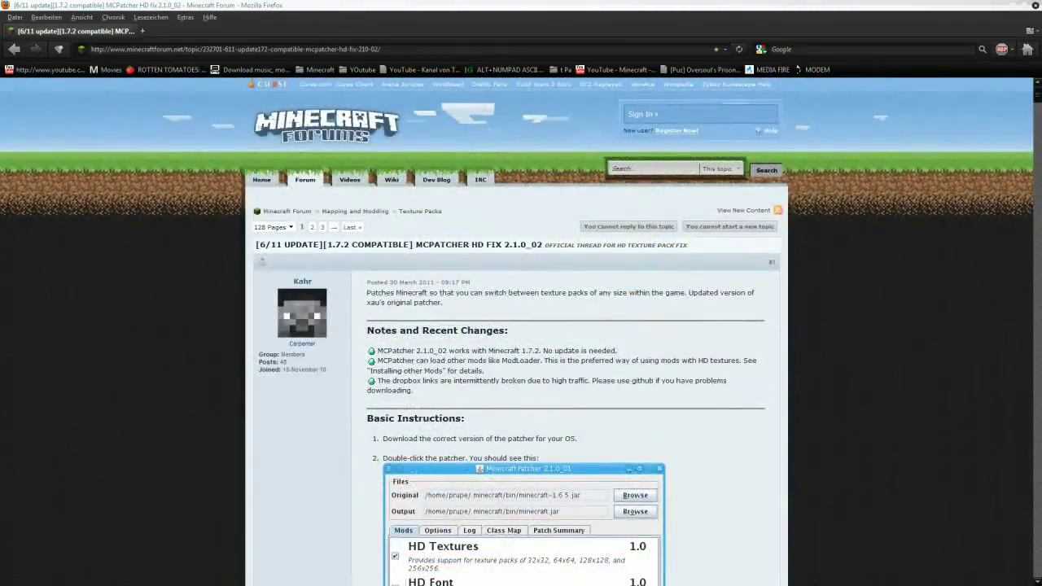
pyautogui.middleClick(880, 216)
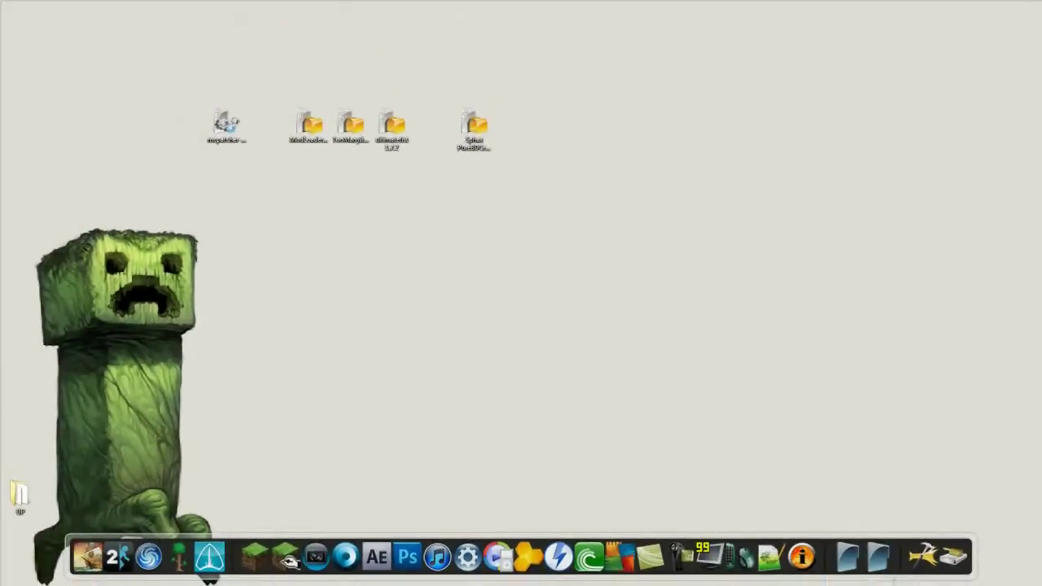
# - Open the .minecraft folder and run mcpatcher-2.1.0_02.exe from the desktop, accepting the security warning
pyautogui.click(226, 124)
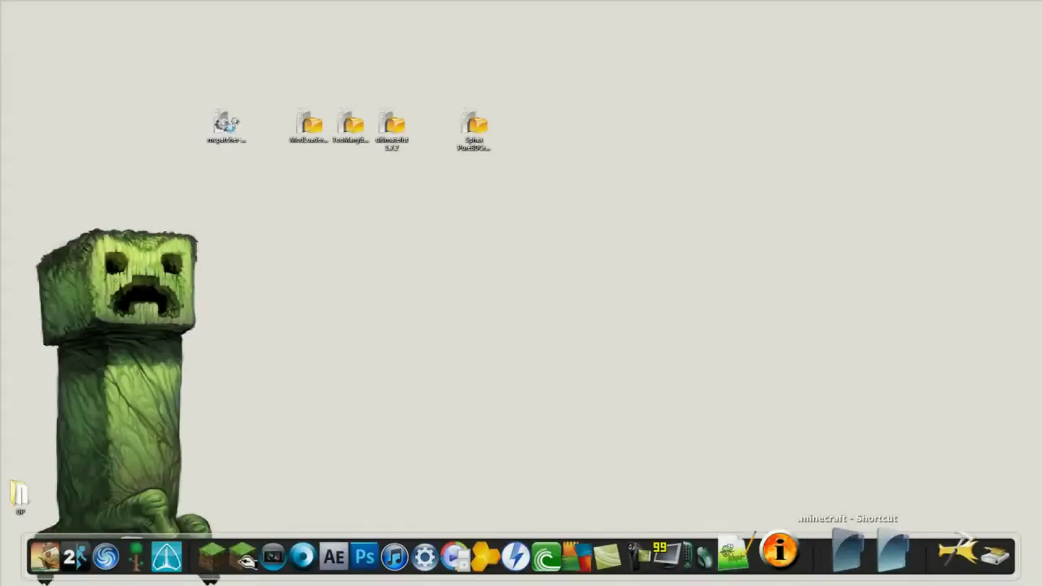
pyautogui.click(850, 555)
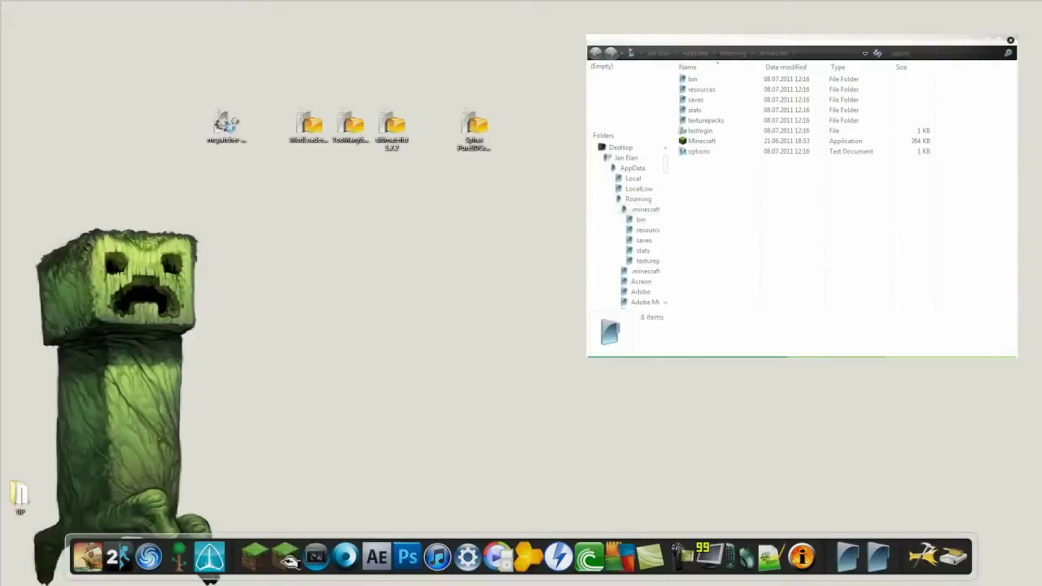
pyautogui.doubleClick(226, 124)
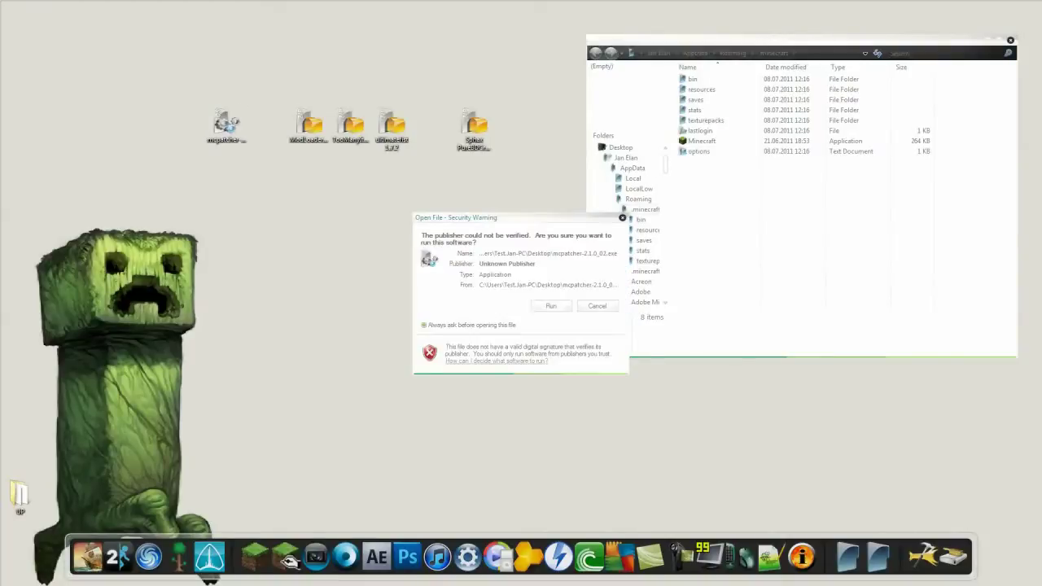
pyautogui.click(551, 307)
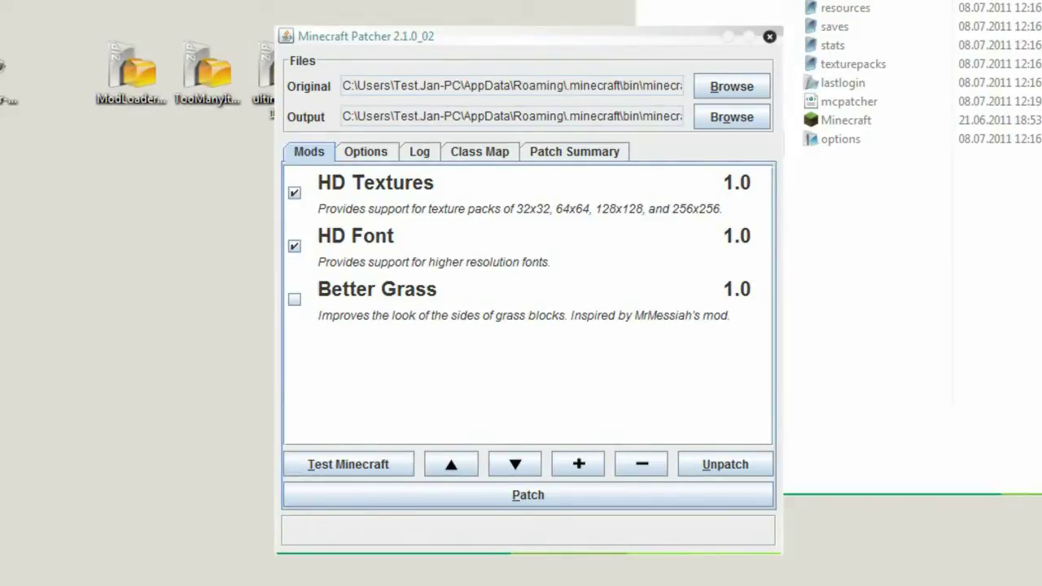
# - Move the Minecraft Patcher window clear of the mod and texture pack archives on the desktop
pyautogui.moveTo(530, 27); pyautogui.dragTo(535, 109)
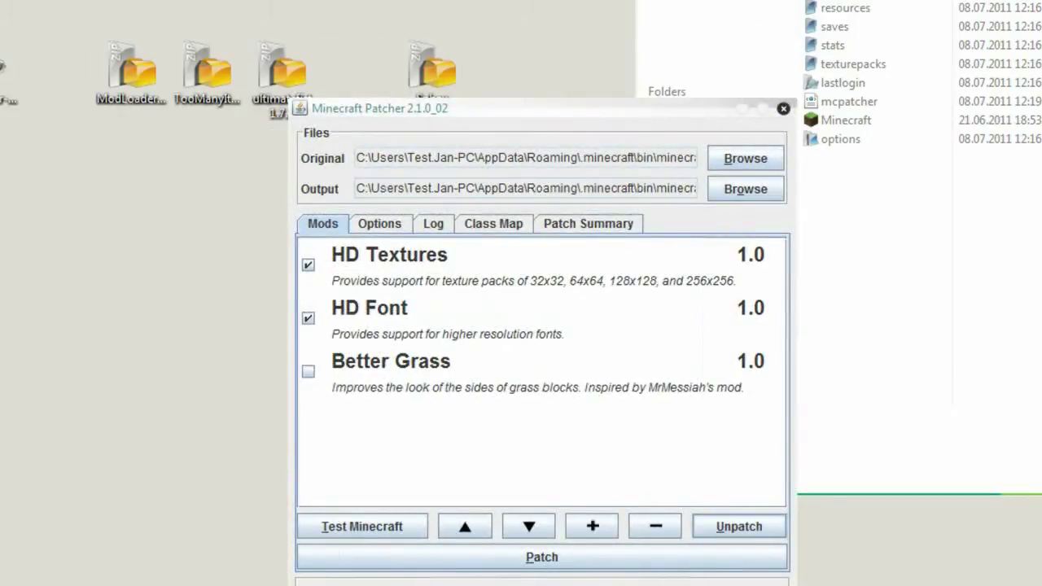
pyautogui.moveTo(452, 391)
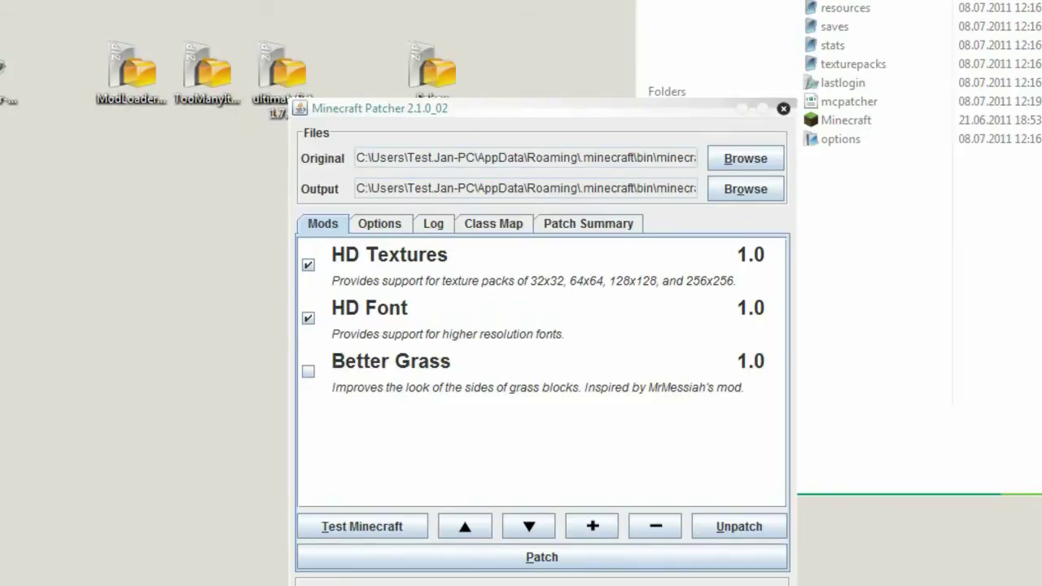
pyautogui.moveTo(535, 108); pyautogui.dragTo(461, 232)
pyautogui.moveTo(81, 8); pyautogui.dragTo(328, 151)
pyautogui.click(132, 77)
pyautogui.click(208, 81)
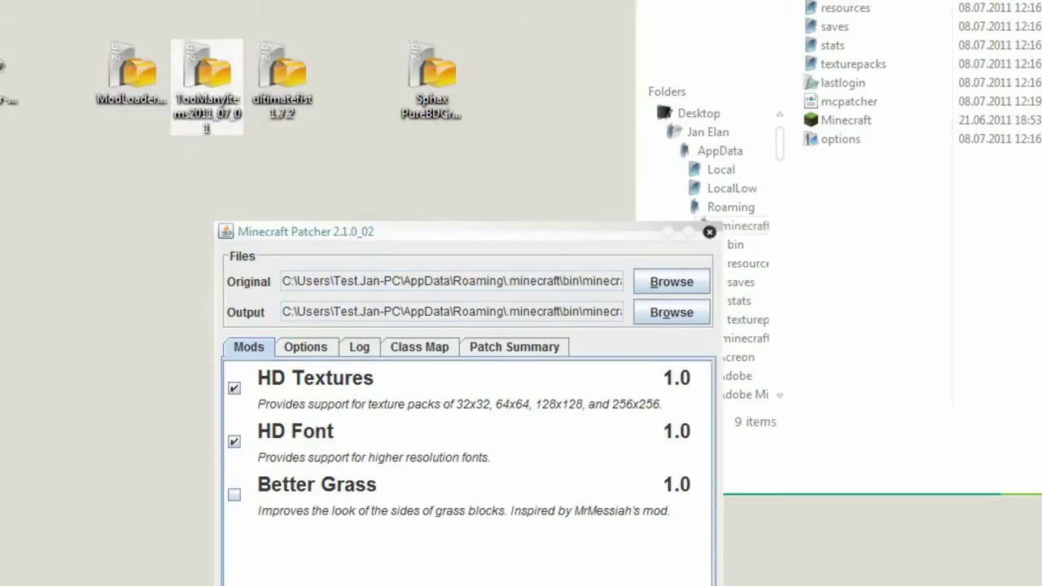
pyautogui.click(281, 73)
pyautogui.moveTo(464, 232); pyautogui.dragTo(392, 196)
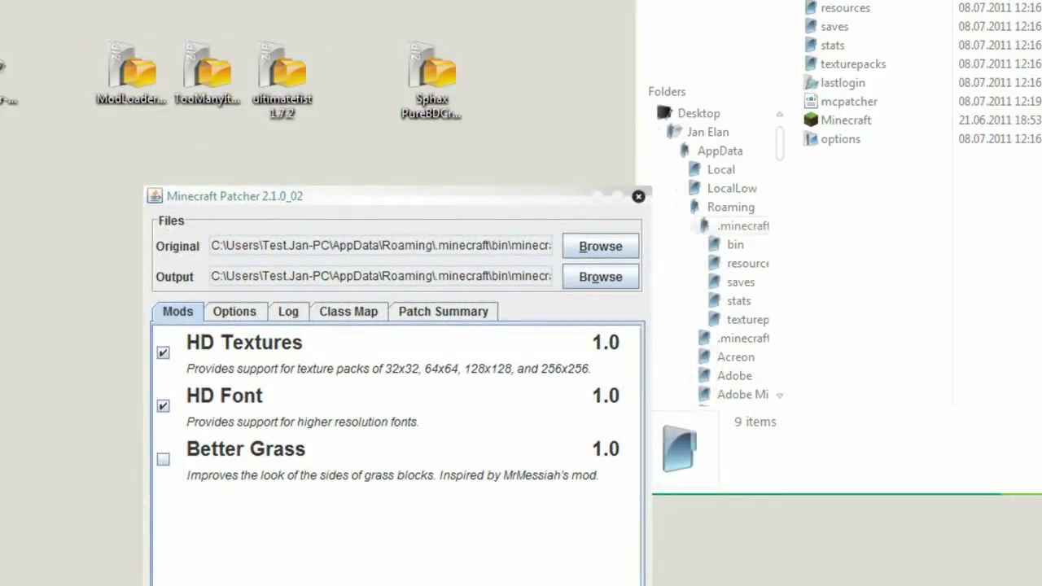
# - Create a new folder named mods inside the .minecraft folder
pyautogui.rightClick(931, 262)
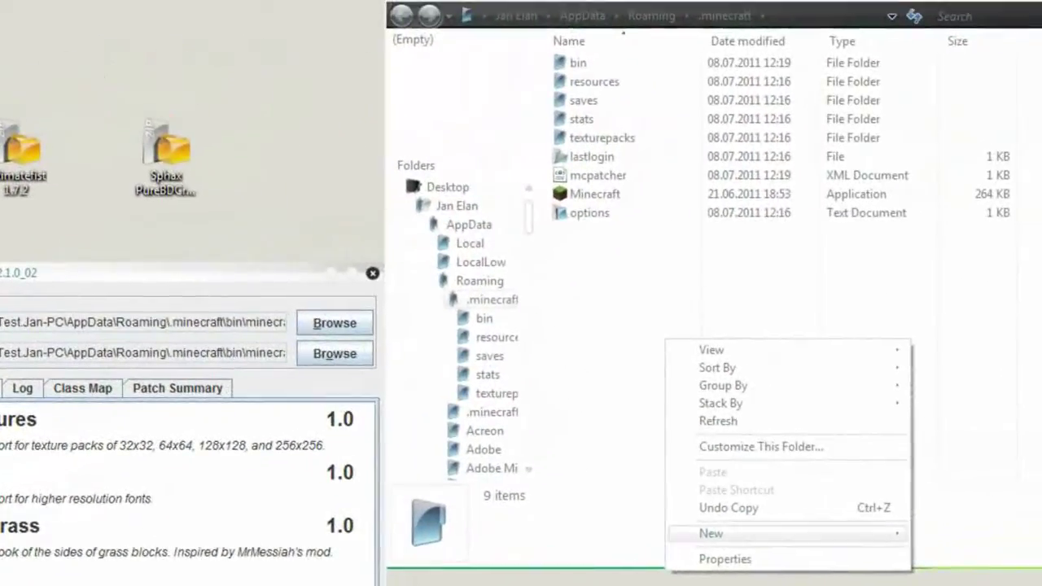
pyautogui.moveTo(844, 496)
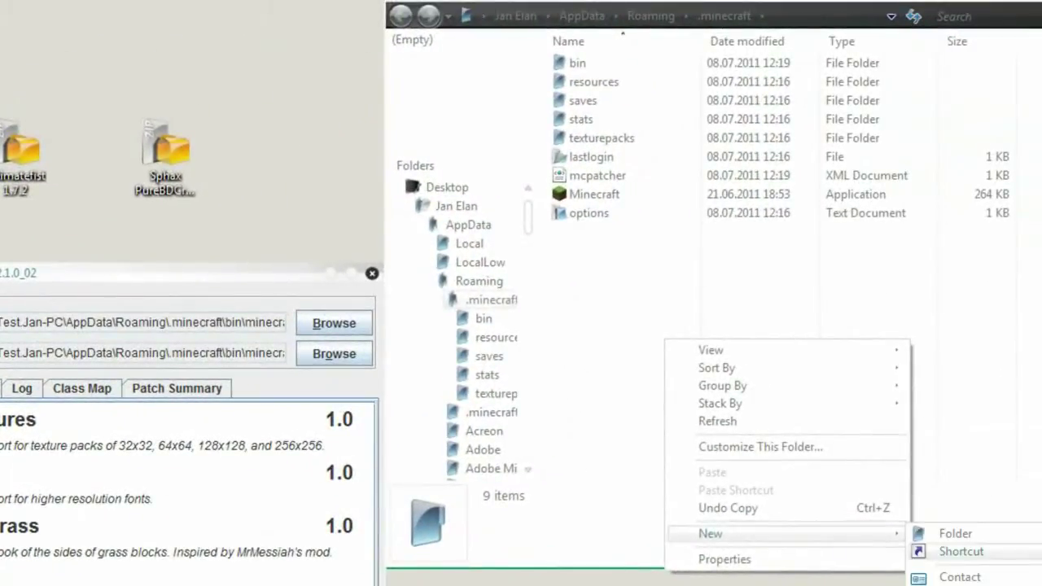
pyautogui.click(953, 533)
pyautogui.write('mods')
pyautogui.press('Return')
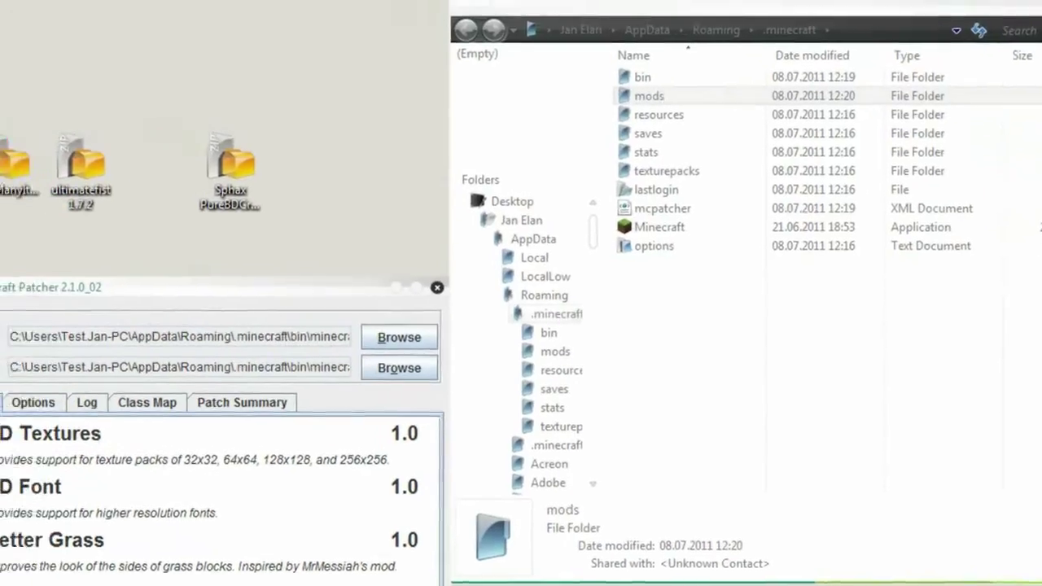
# - Move the ModLoader, TooManyItems and ultimatefist archives into the mods folder and the Sphax PureBDCraft archive into texturepacks
pyautogui.moveTo(14, 128); pyautogui.dragTo(258, 243)
pyautogui.moveTo(220, 196); pyautogui.dragTo(788, 125)
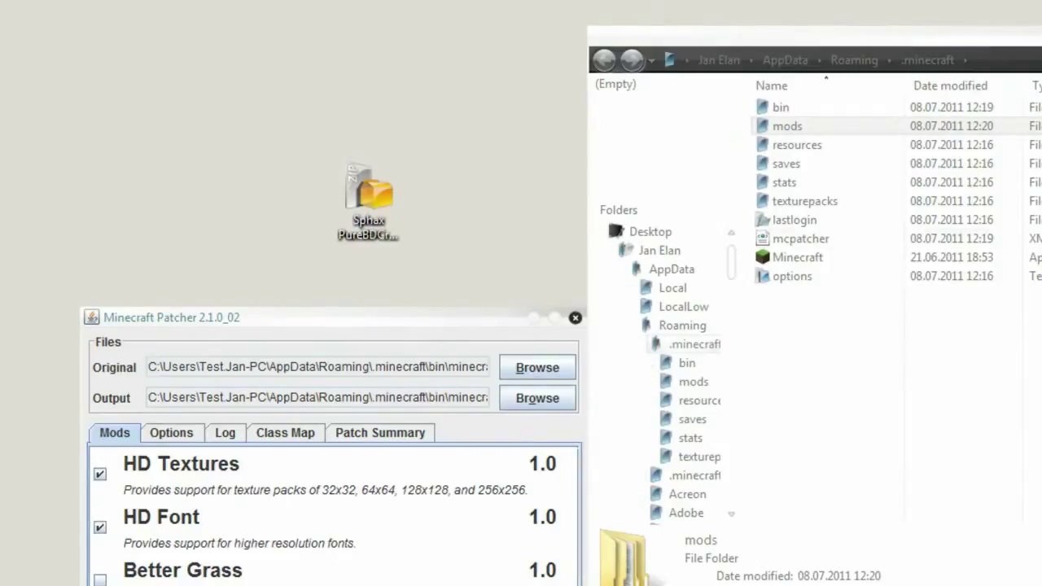
pyautogui.moveTo(272, 116); pyautogui.dragTo(522, 246)
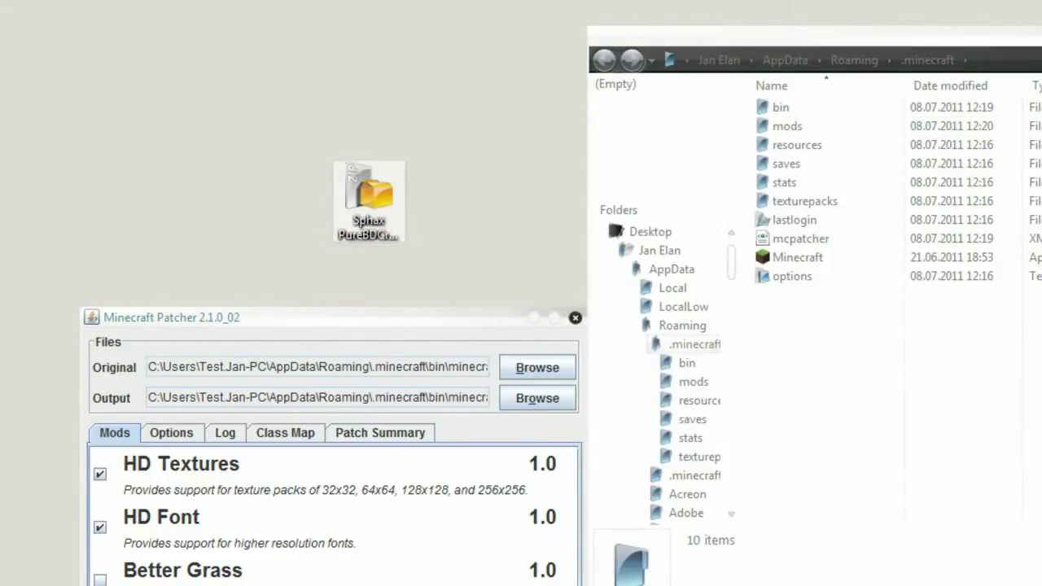
pyautogui.click(522, 246)
pyautogui.moveTo(369, 196); pyautogui.dragTo(805, 201)
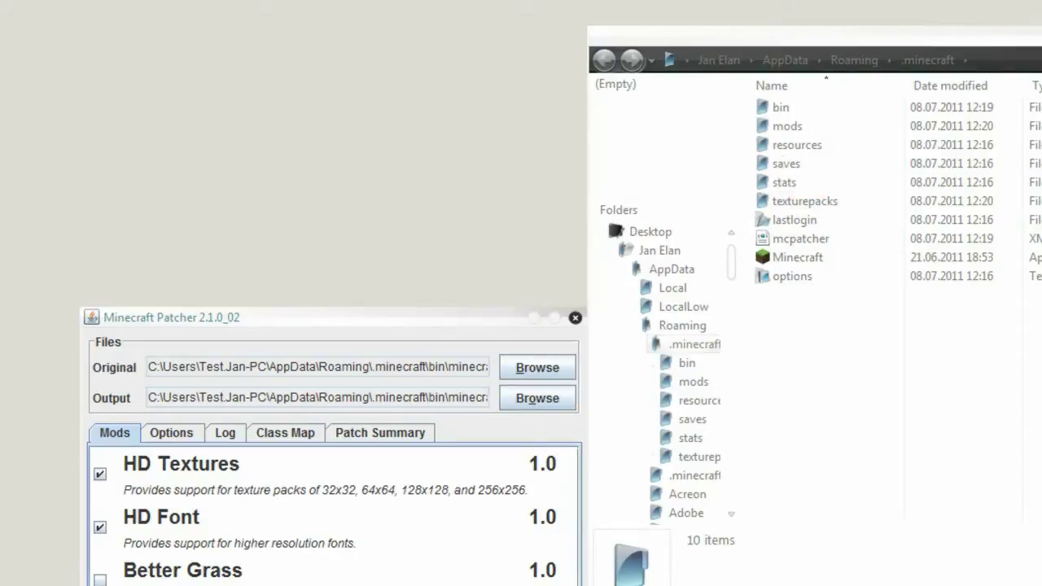
# - Add ModLoader(3).zip from the mods folder to the patcher's mod list, accepting its files to insert
pyautogui.moveTo(334, 317); pyautogui.dragTo(312, 90)
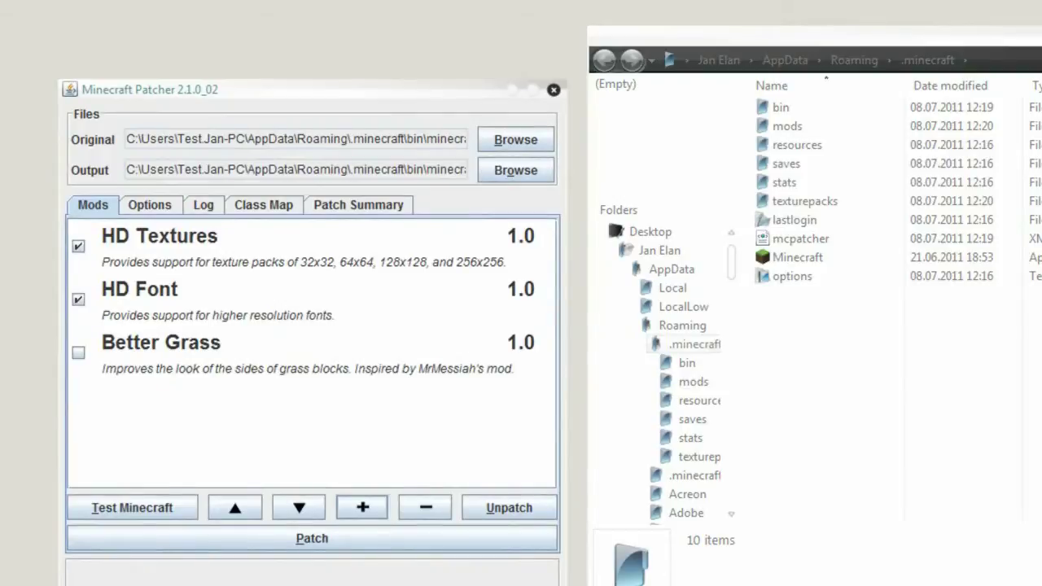
pyautogui.click(363, 507)
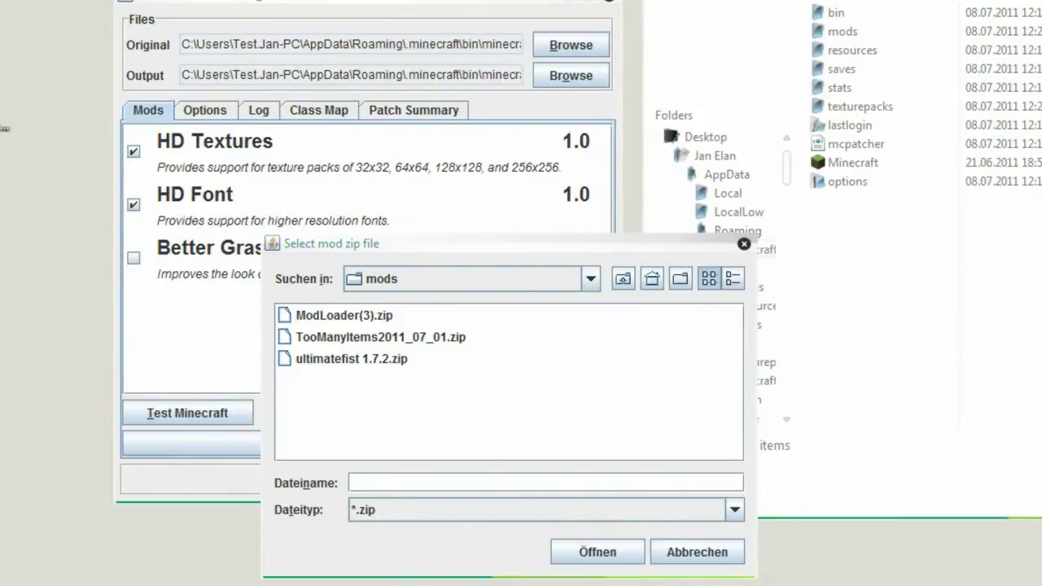
pyautogui.click(344, 315)
pyautogui.click(381, 337)
pyautogui.click(351, 359)
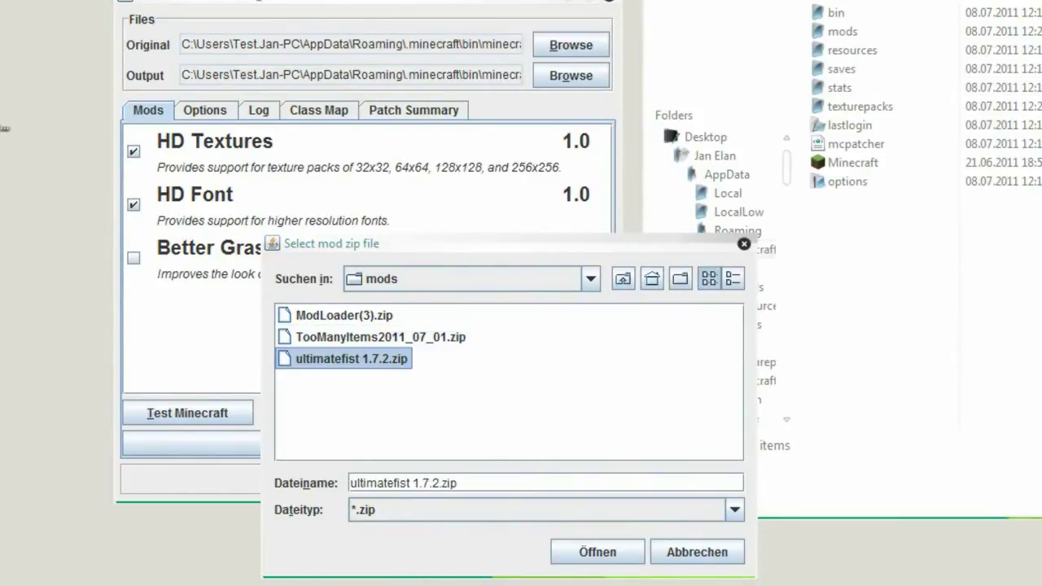
pyautogui.doubleClick(343, 316)
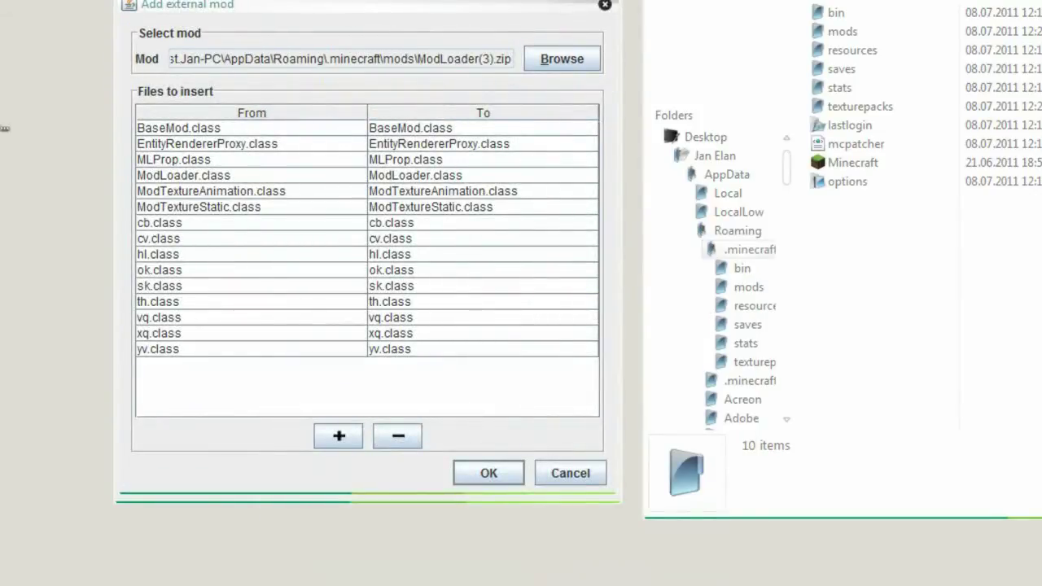
pyautogui.press('Return')
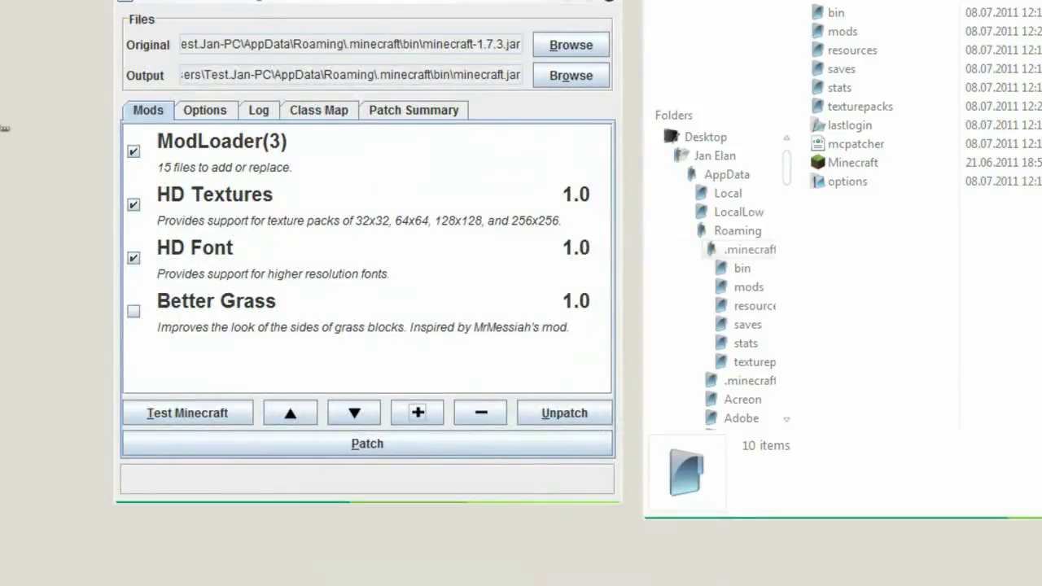
# - Add TooManyItems2011_07_01.zip as an external mod in the patcher, accepting its files to insert
pyautogui.click(367, 151)
pyautogui.click(418, 413)
pyautogui.click(380, 337)
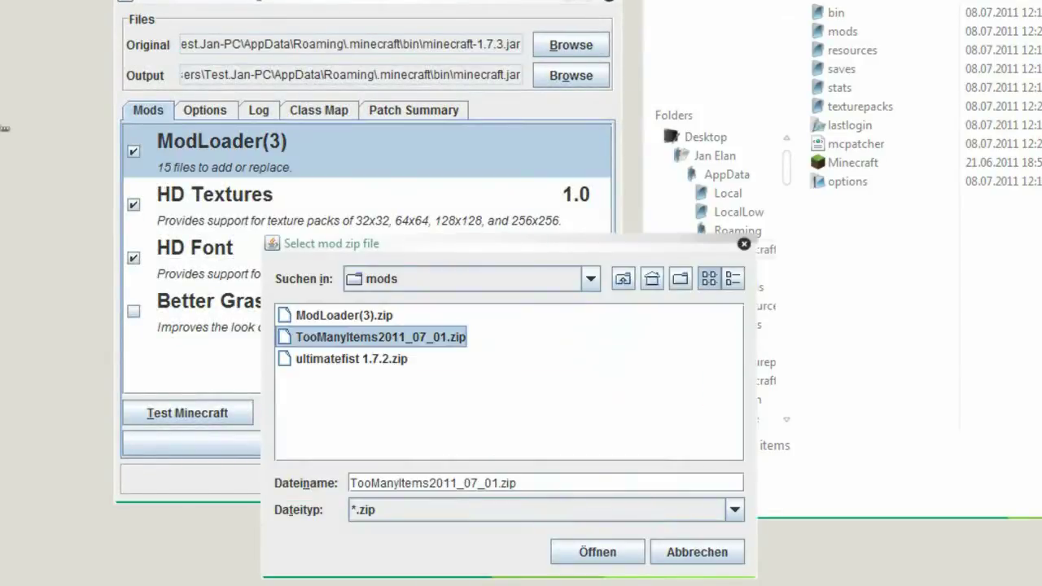
pyautogui.click(598, 552)
pyautogui.click(489, 473)
# - Add ultimatefist 1.7.2.zip as an external mod in the patcher, accepting its files to insert
pyautogui.click(418, 413)
pyautogui.click(352, 359)
pyautogui.click(598, 552)
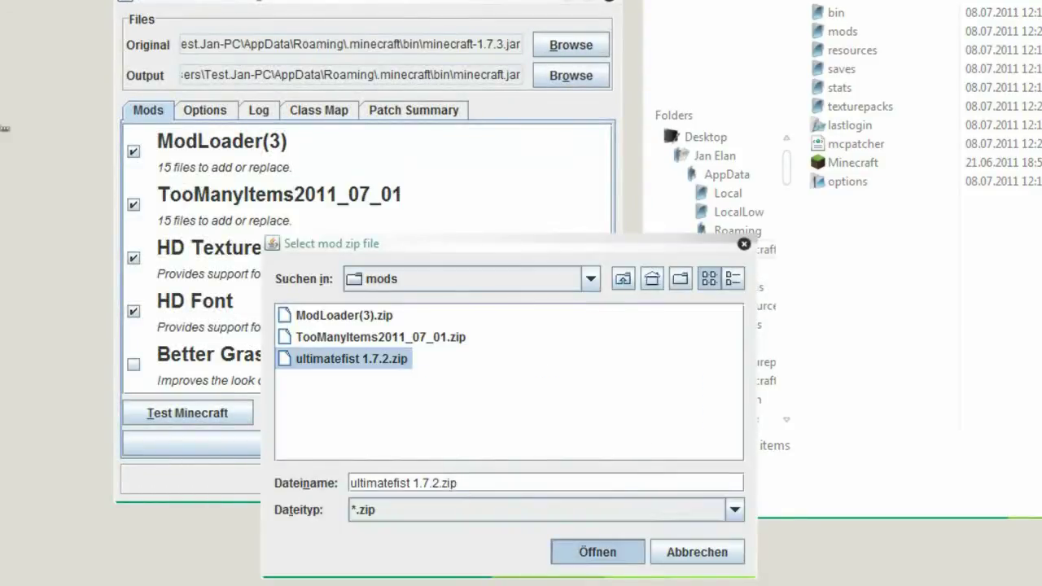
pyautogui.click(565, 568)
pyautogui.click(489, 473)
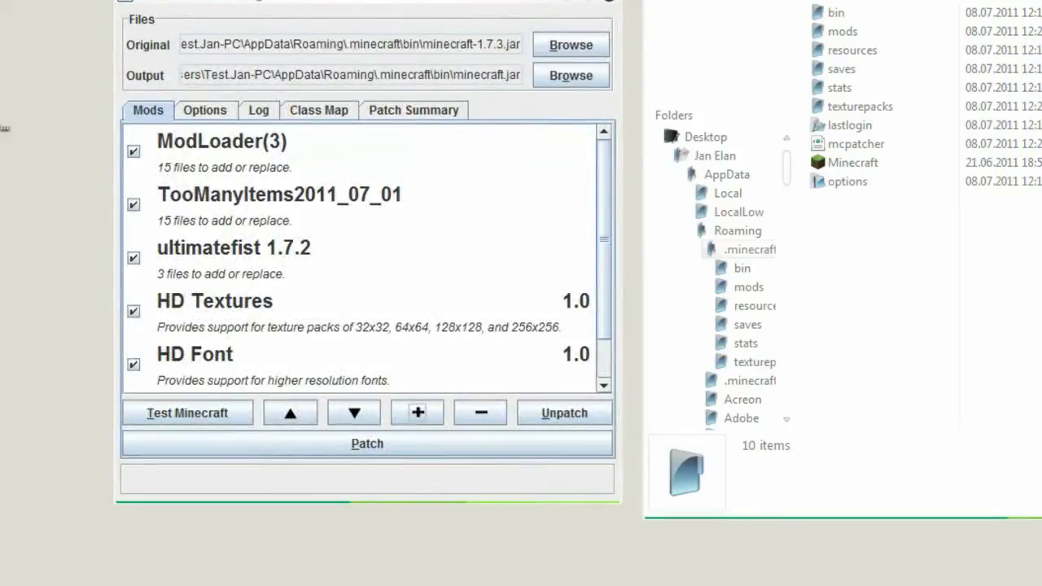
# - Check the mod list and patch Minecraft with the three added mods, HD Textures and HD Font
pyautogui.click(358, 152)
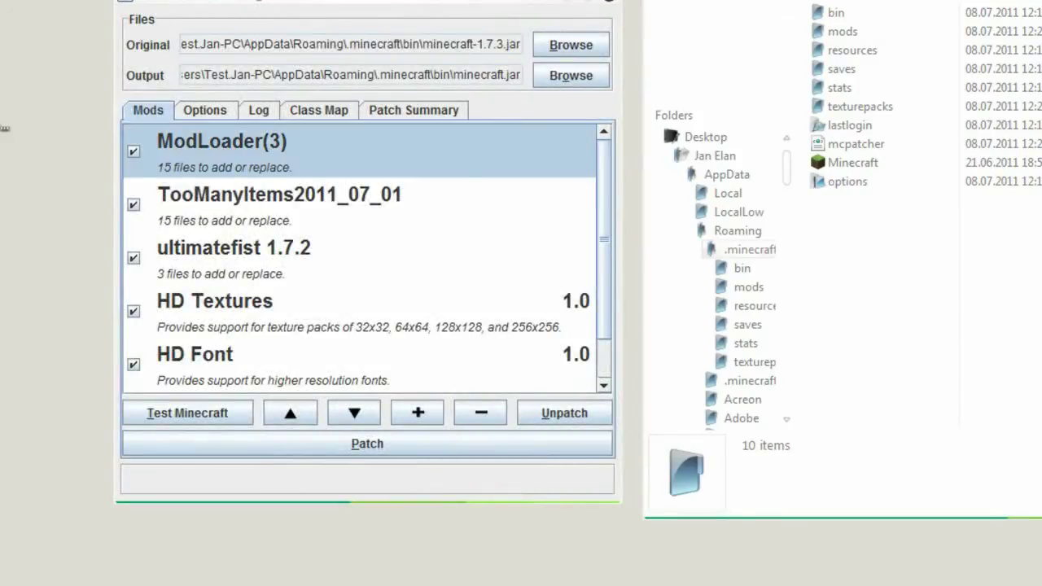
pyautogui.click(358, 204)
pyautogui.click(358, 257)
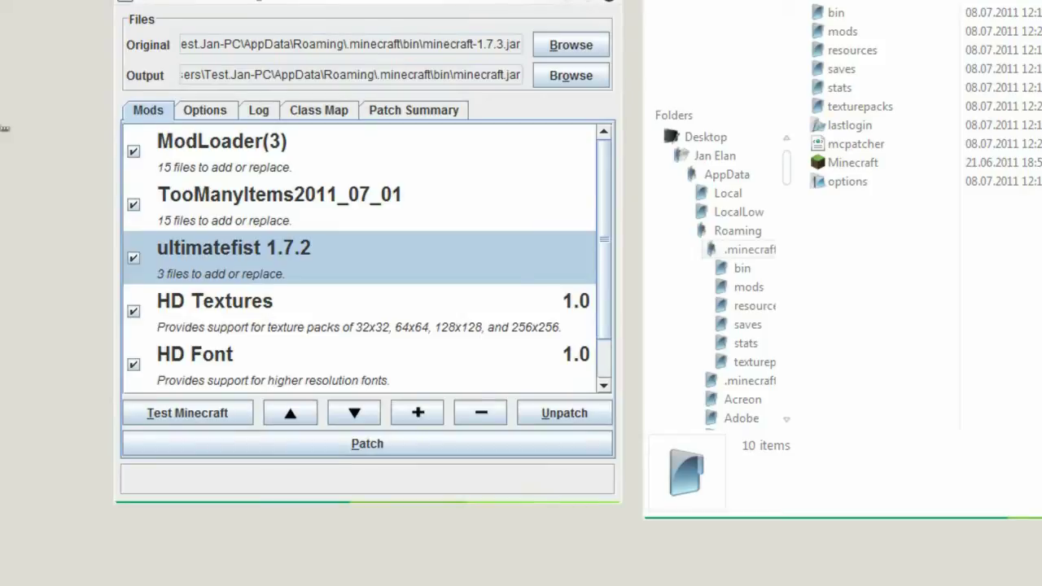
pyautogui.scroll(-1, 358, 261)
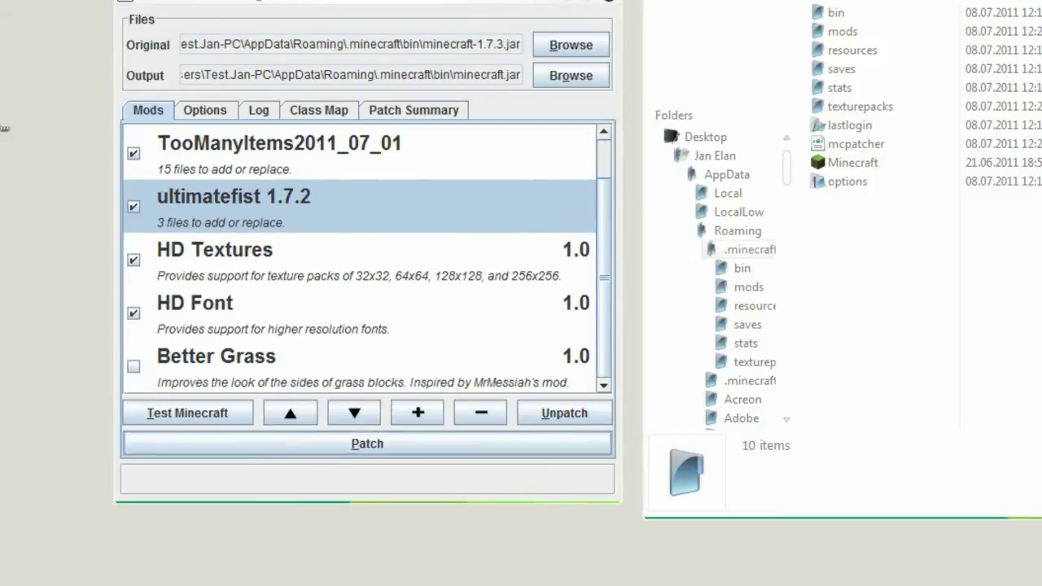
pyautogui.click(367, 444)
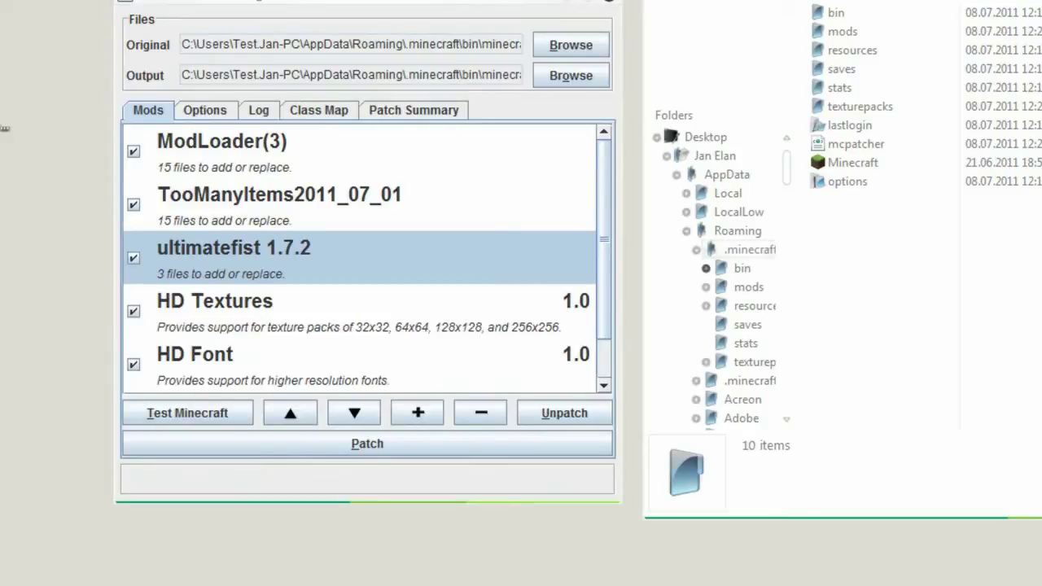
# - Try to log in to the Minecraft Launcher by entering the account password
pyautogui.write('***********')
pyautogui.press('BackSpace')
pyautogui.press('BackSpace')
pyautogui.press('BackSpace')
pyautogui.press('BackSpace')
pyautogui.press('BackSpace')
pyautogui.press('BackSpace')
pyautogui.press('BackSpace')
pyautogui.press('BackSpace')
pyautogui.press('BackSpace')
pyautogui.press('BackSpace')
pyautogui.press('BackSpace')
pyautogui.press('BackSpace')
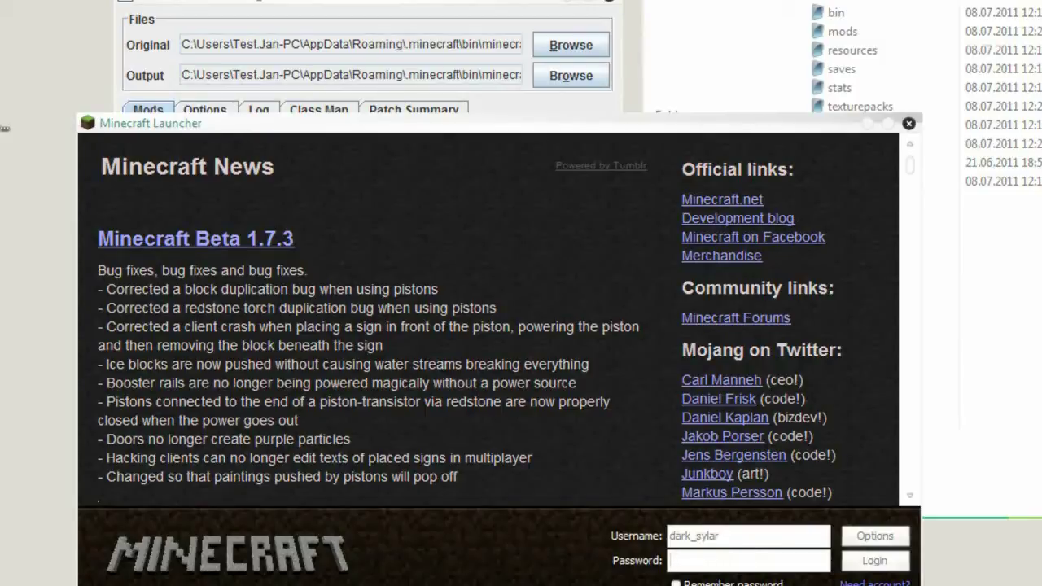
pyautogui.write('**************')
pyautogui.press('Return')
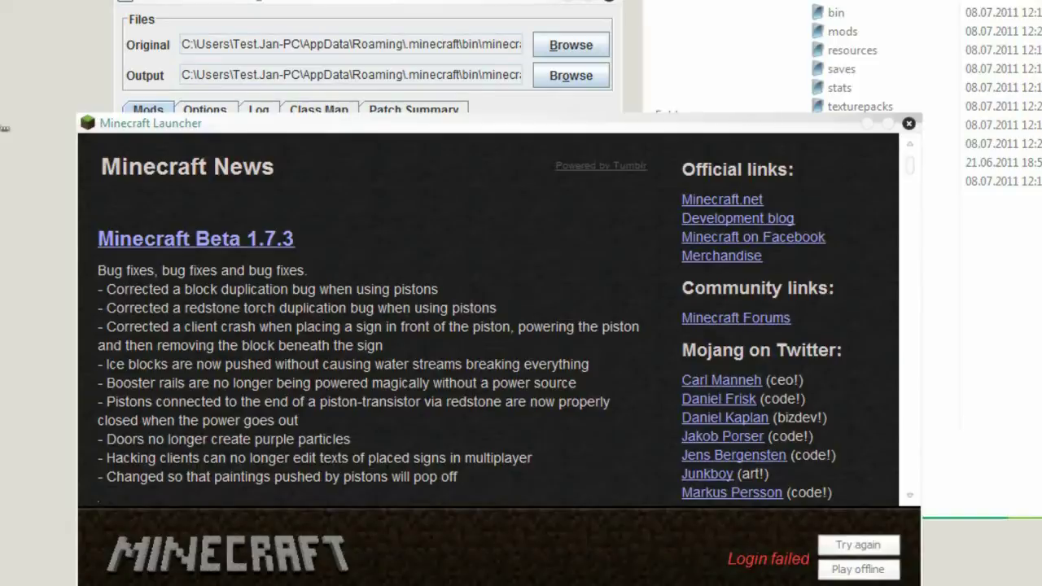
# - Retry the launcher login, replacing the entry in the password field with the account password
pyautogui.click(858, 544)
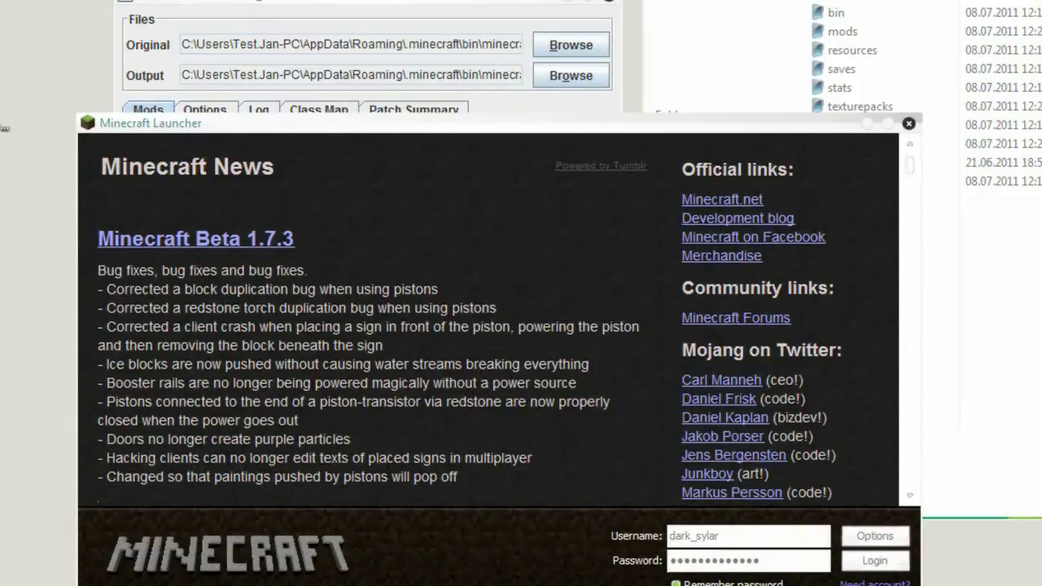
pyautogui.moveTo(764, 560); pyautogui.dragTo(667, 560)
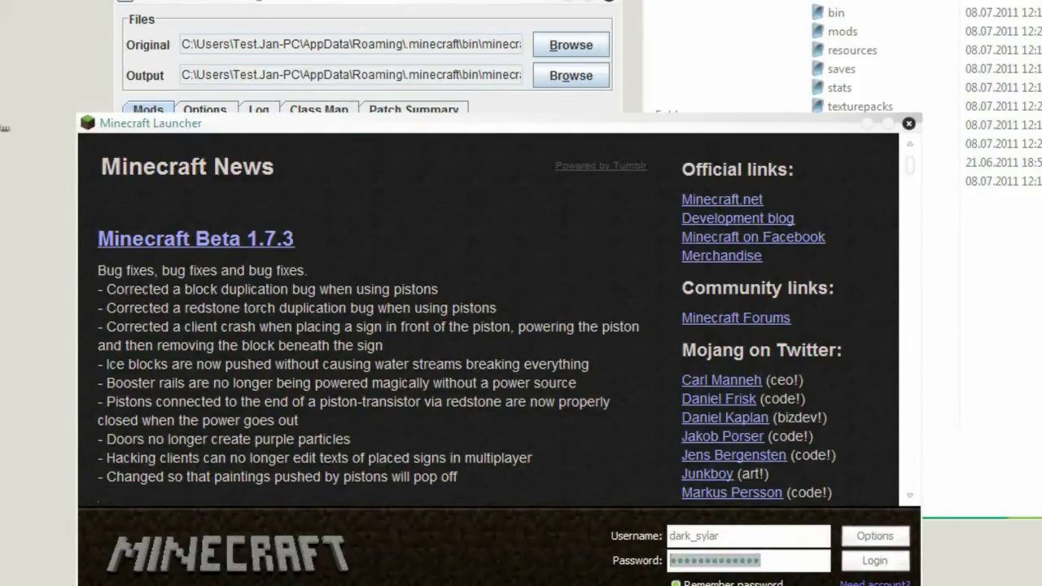
pyautogui.write('aaaaaaaaaa')
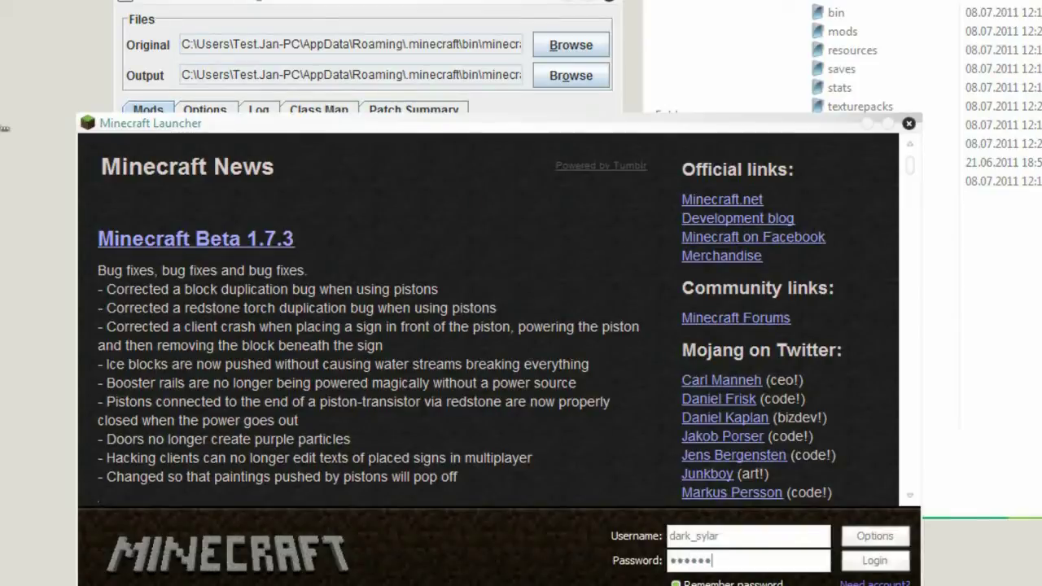
pyautogui.write('aaaa')
pyautogui.press('Return')
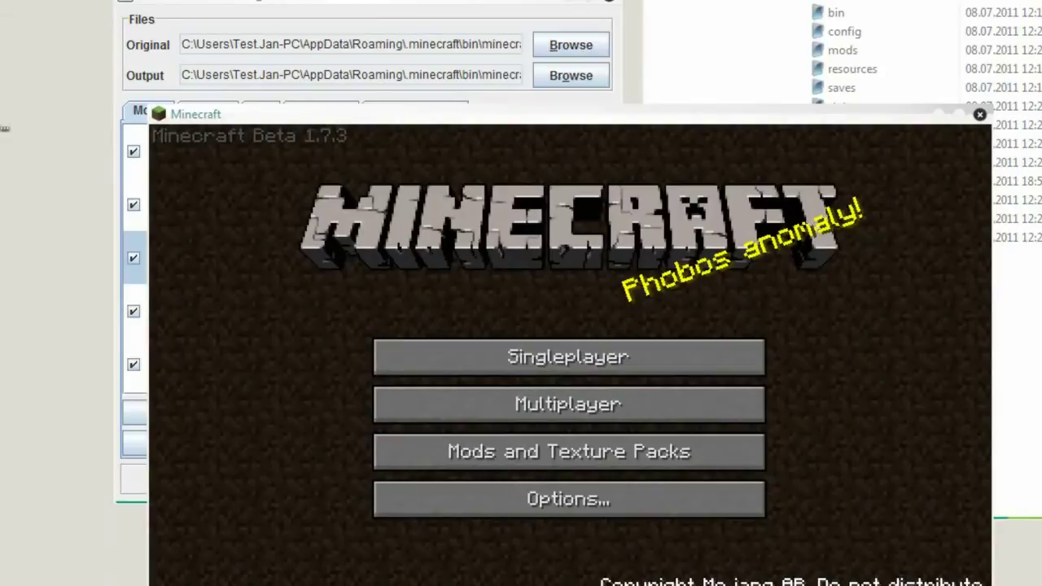
# - Enlarge and reposition the Minecraft window, and activate the texture pack Sphax PureBDCraft 128x.zip
pyautogui.moveTo(992, 585); pyautogui.dragTo(1041, 585)
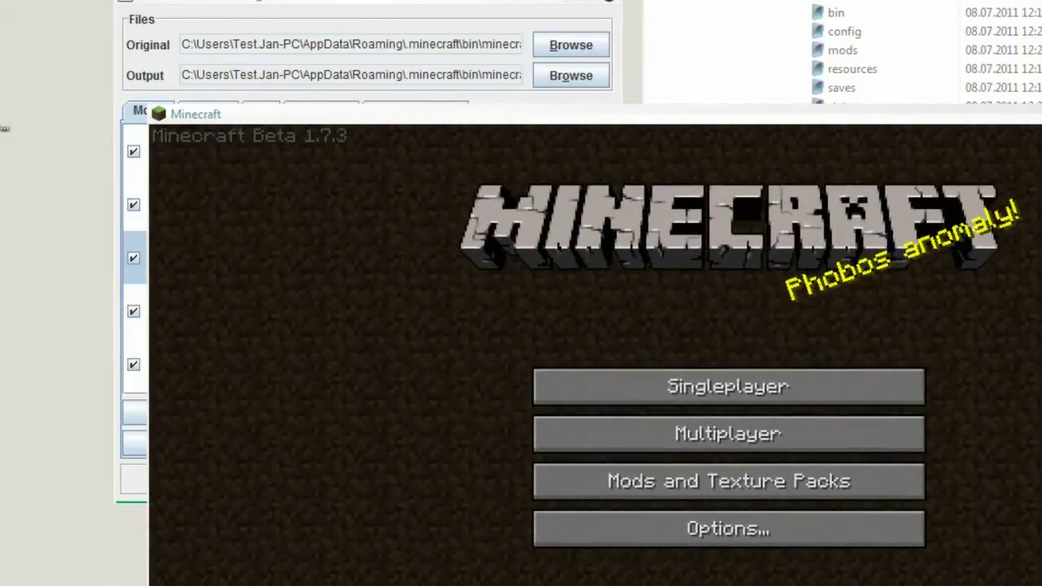
pyautogui.moveTo(618, 114); pyautogui.dragTo(496, 13)
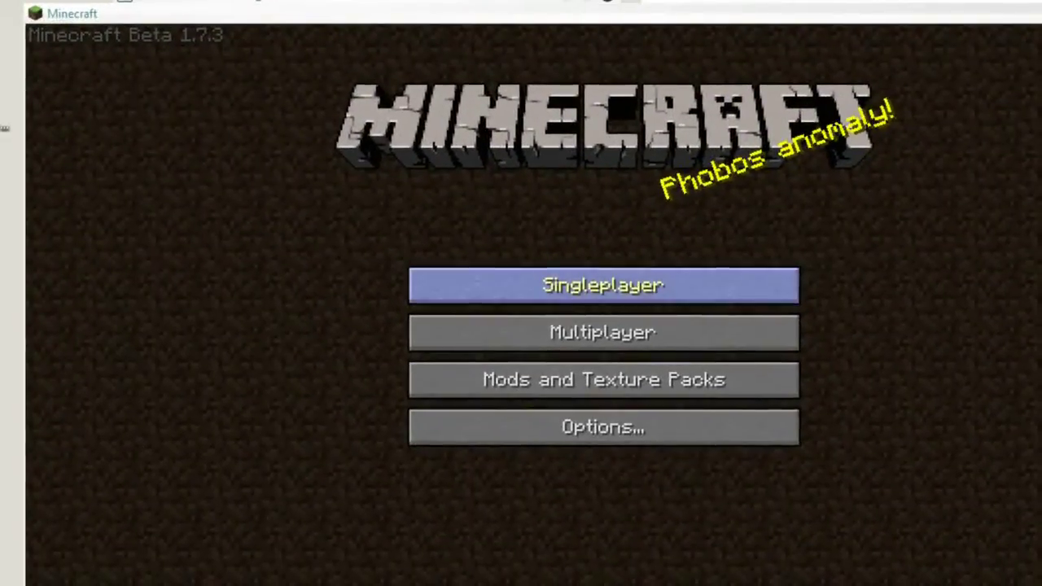
pyautogui.click(604, 379)
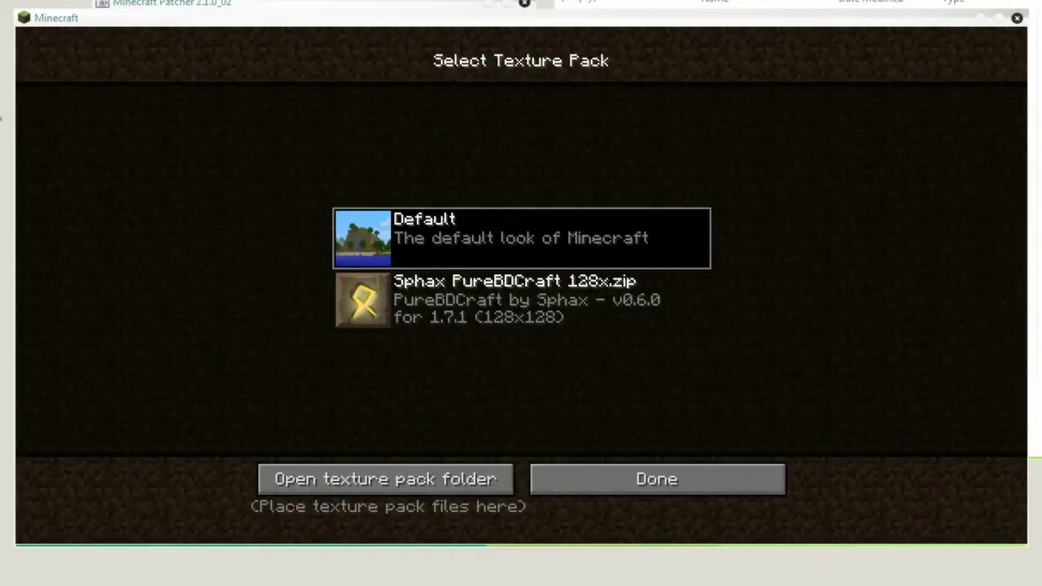
pyautogui.click(521, 300)
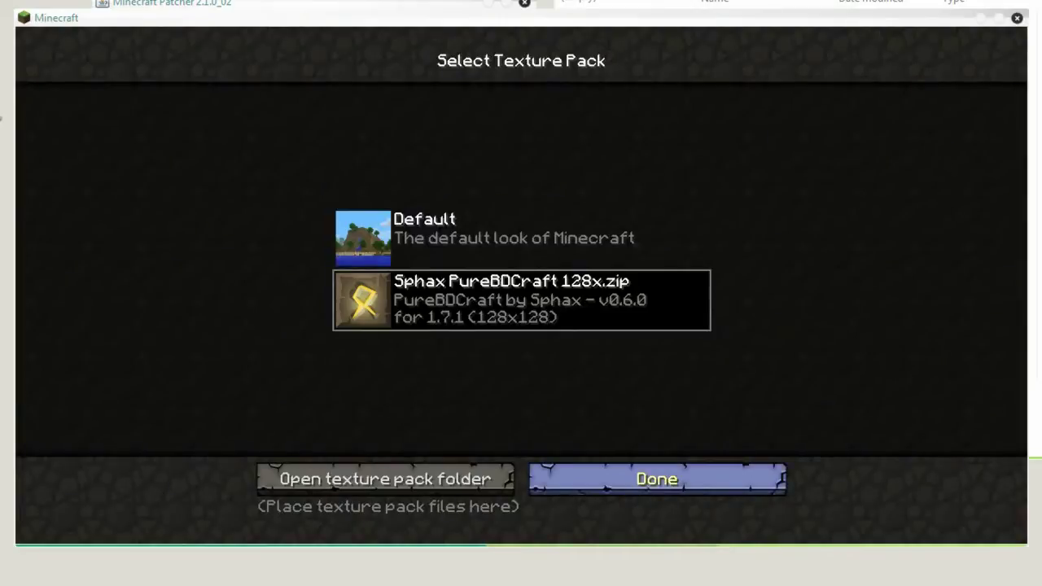
pyautogui.click(657, 478)
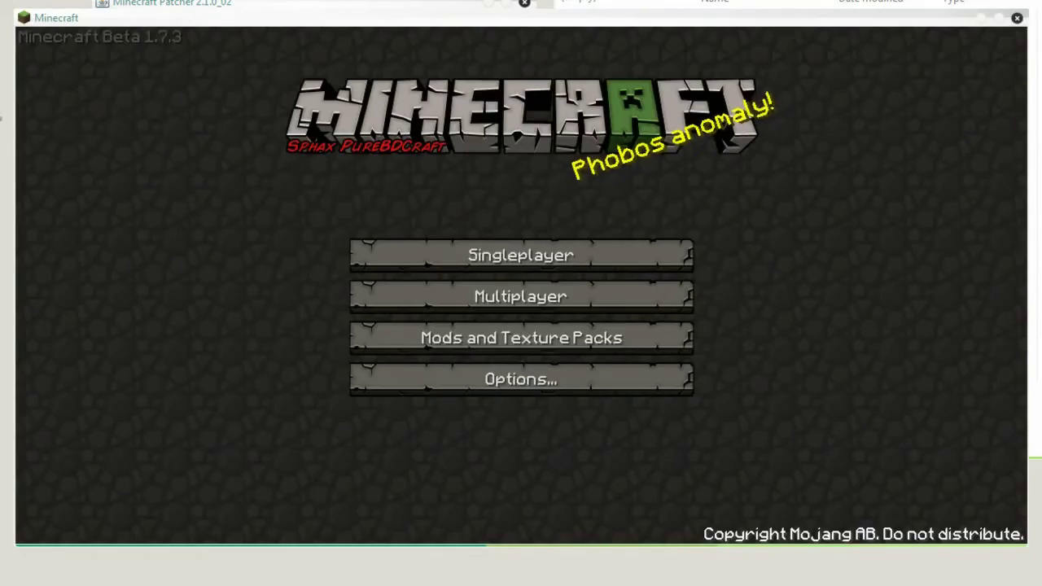
# - Create a new singleplayer world named käse with the seed kuchen
pyautogui.click(521, 254)
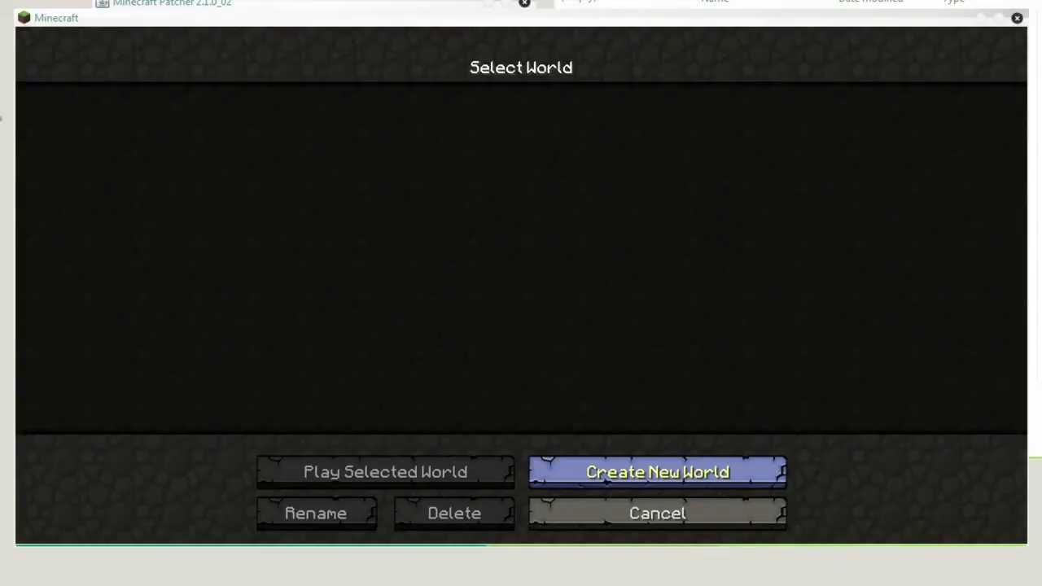
pyautogui.click(657, 472)
pyautogui.press('BackSpace')
pyautogui.press('BackSpace')
pyautogui.press('BackSpace')
pyautogui.press('BackSpace')
pyautogui.press('BackSpace')
pyautogui.press('BackSpace')
pyautogui.press('BackSpace')
pyautogui.press('BackSpace')
pyautogui.press('BackSpace')
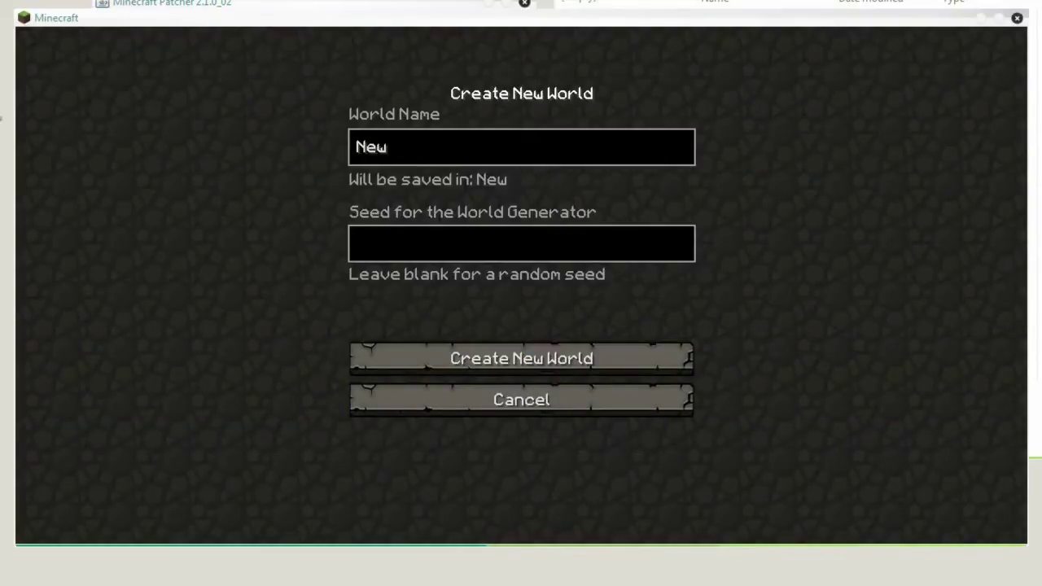
pyautogui.write('käse')
pyautogui.press('Tab')
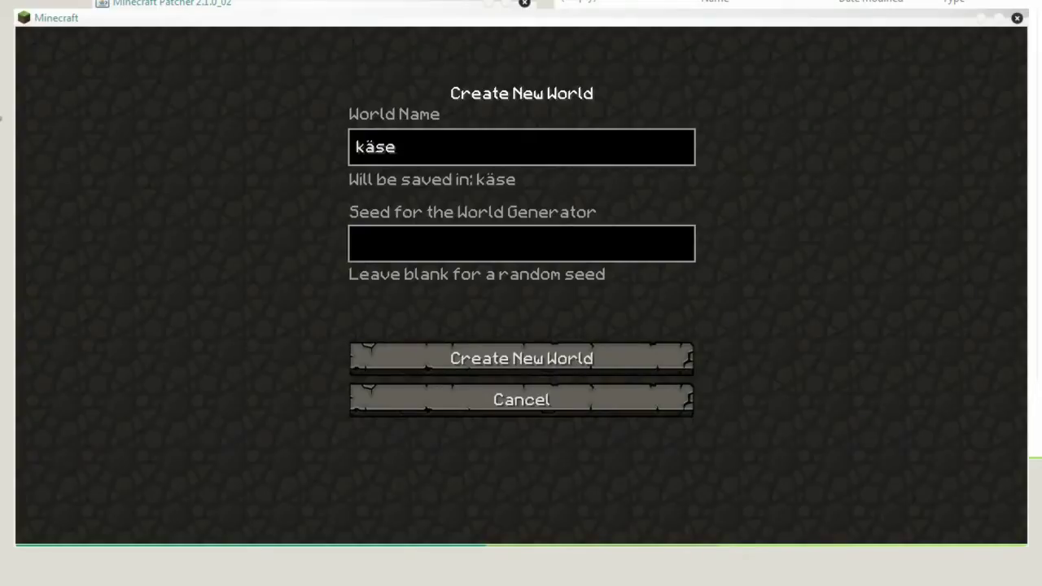
pyautogui.write('kuchen')
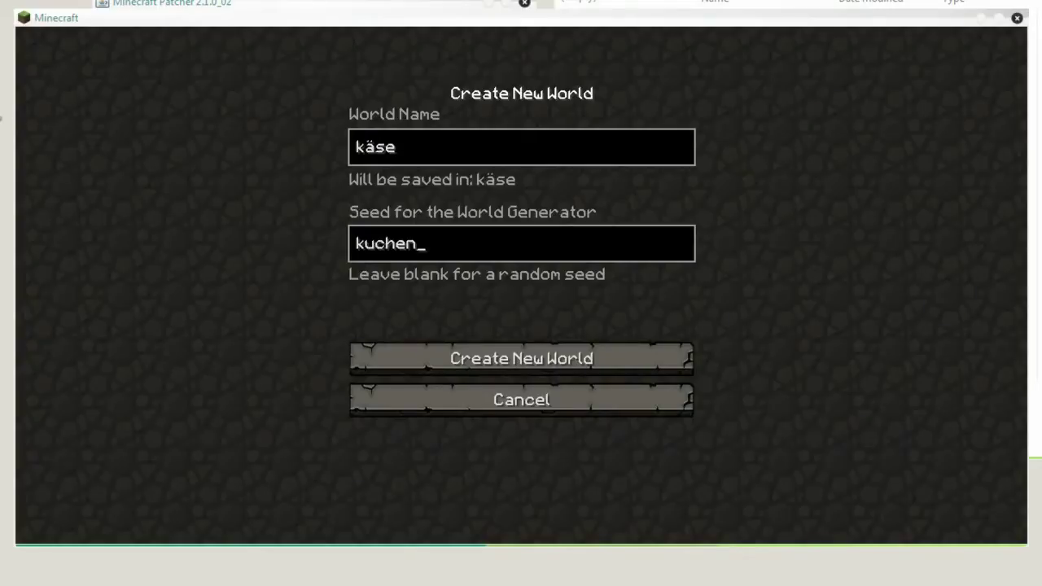
pyautogui.press('Return')
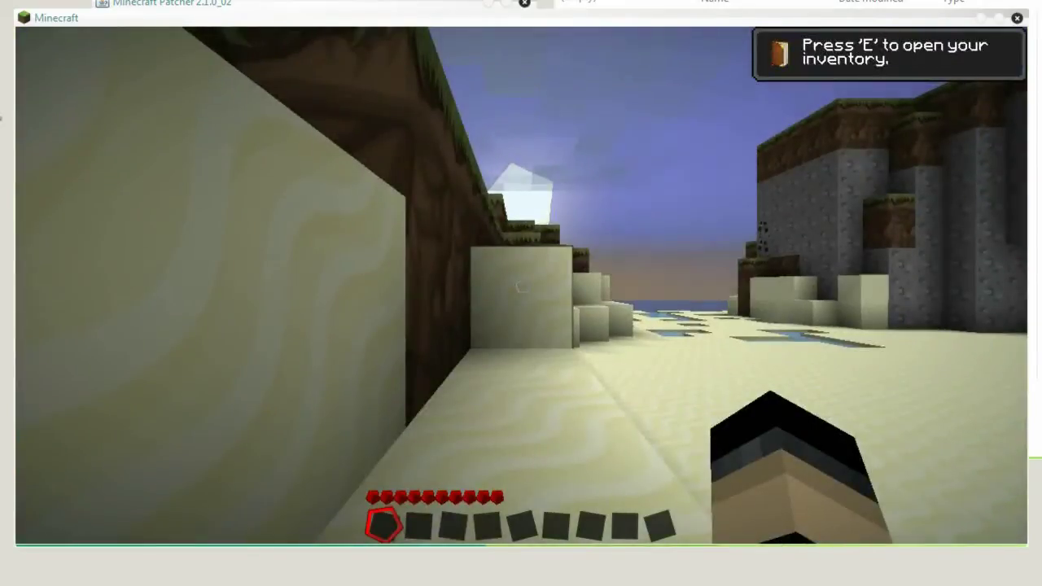
# - Lower the game's sound volume to 15% and return to the world
pyautogui.press('w')
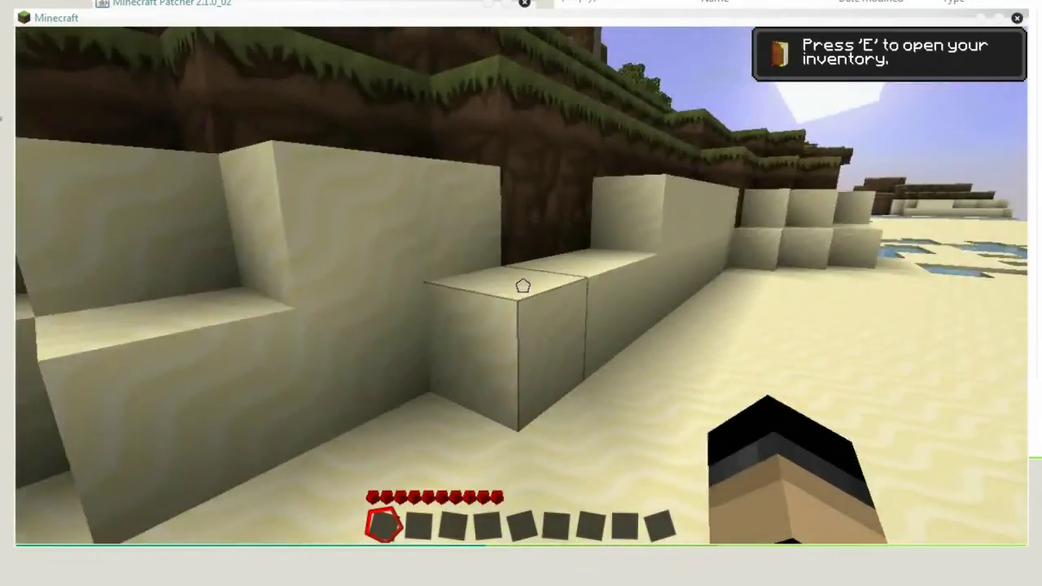
pyautogui.press('Escape')
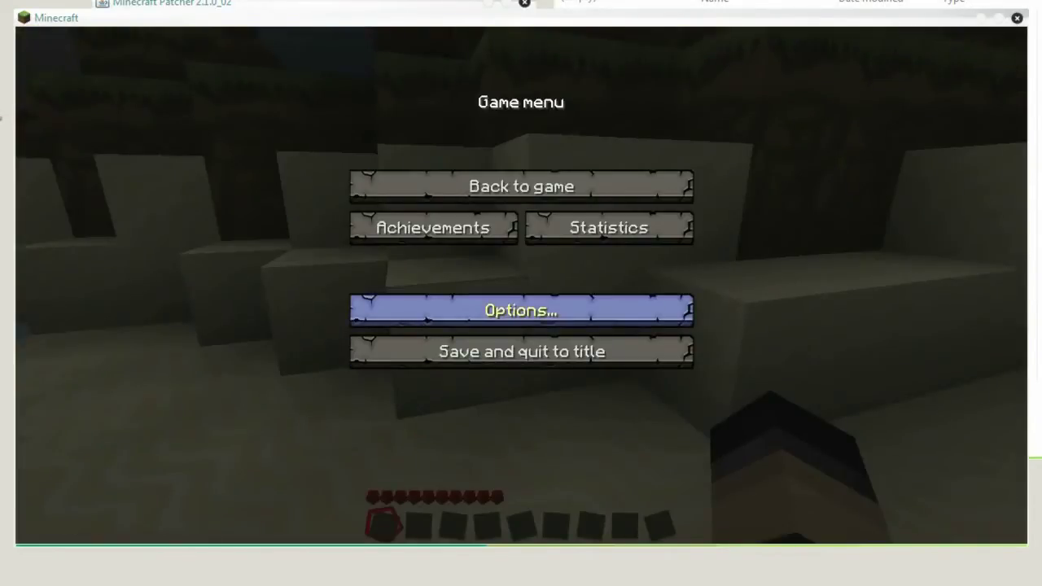
pyautogui.click(456, 311)
pyautogui.moveTo(658, 129); pyautogui.dragTo(567, 130)
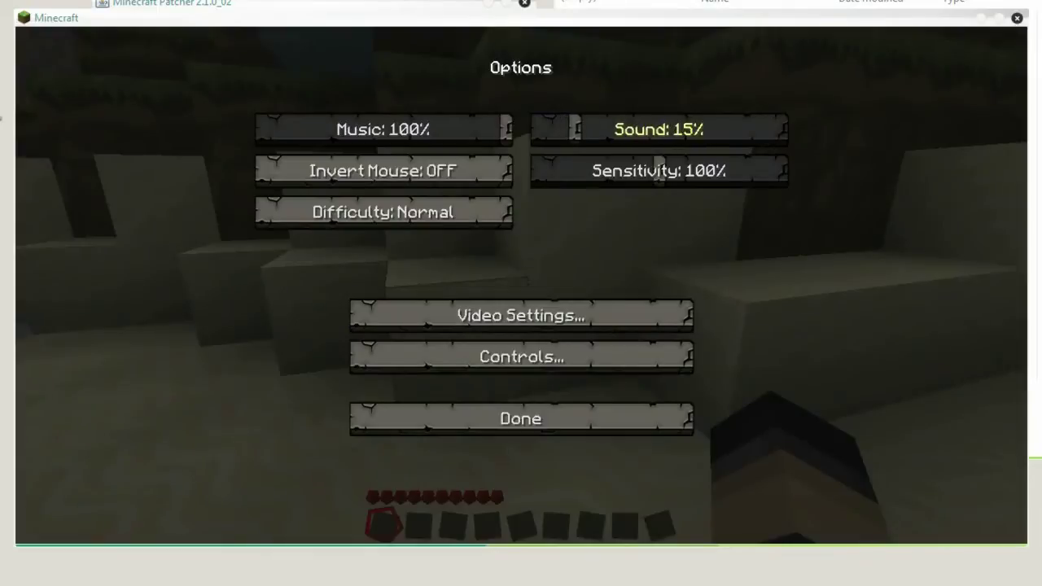
pyautogui.press('Escape')
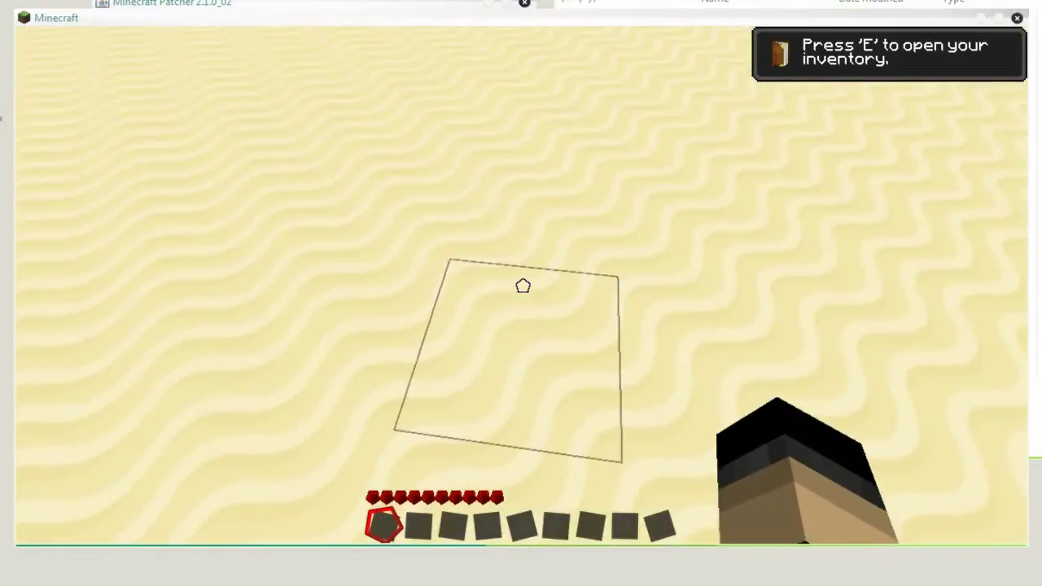
# - Walk across the sand to the stone cliff and examine the HD textures on the blocks
pyautogui.click(523, 286)
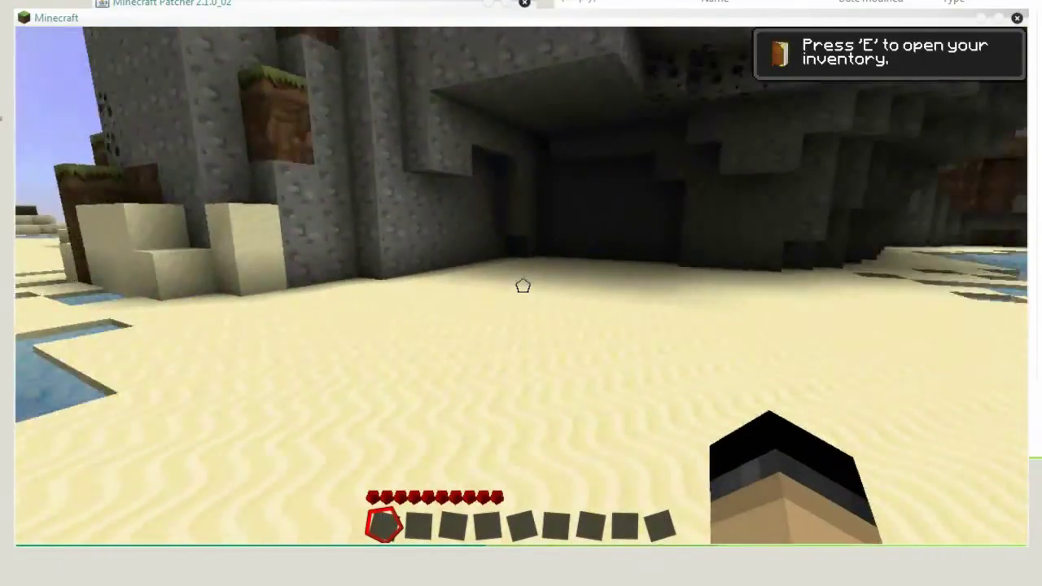
pyautogui.press('w')
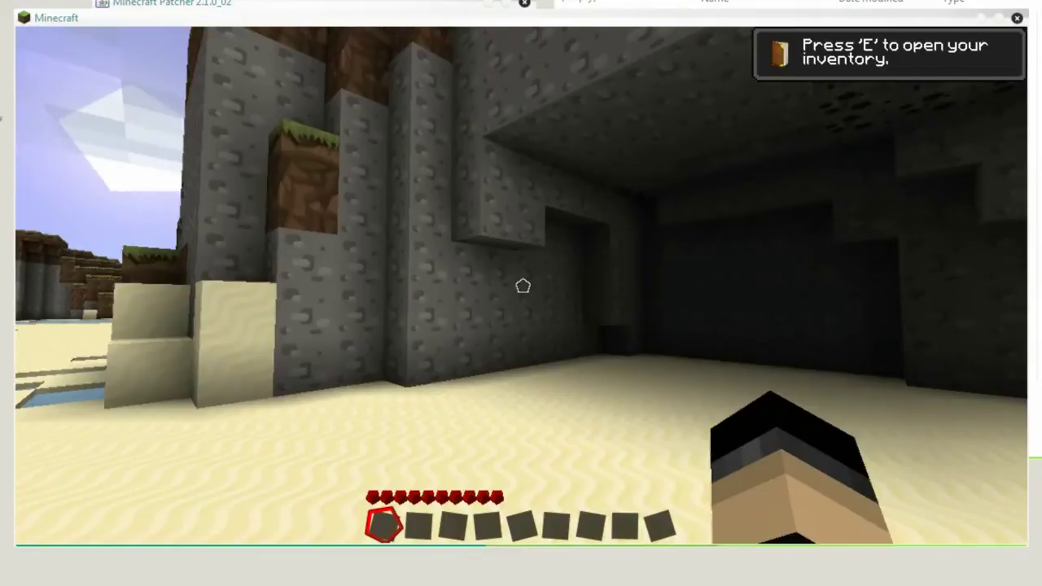
pyautogui.press('w')
pyautogui.press('w')
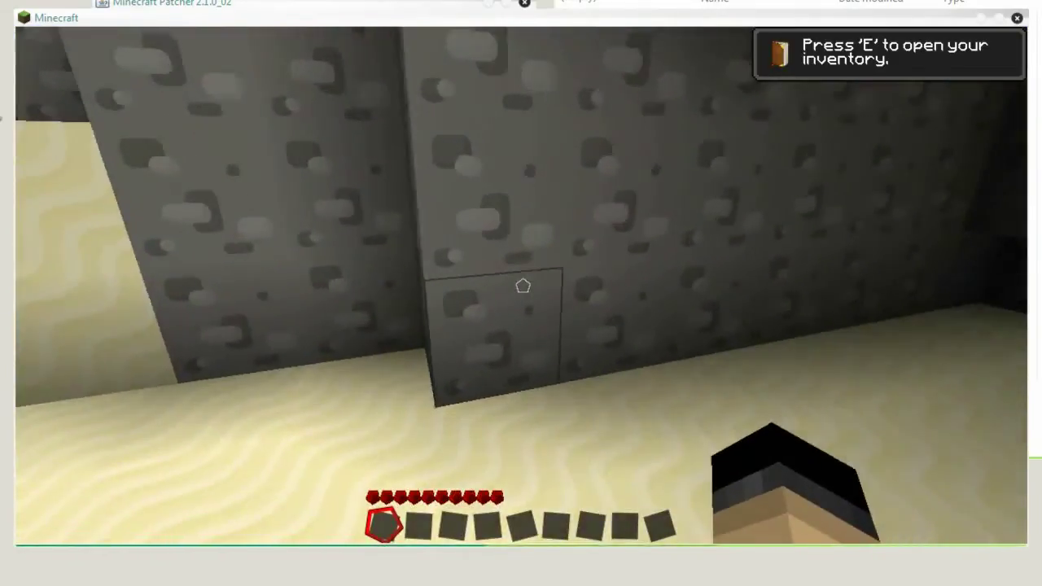
pyautogui.click(522, 285)
pyautogui.press('w')
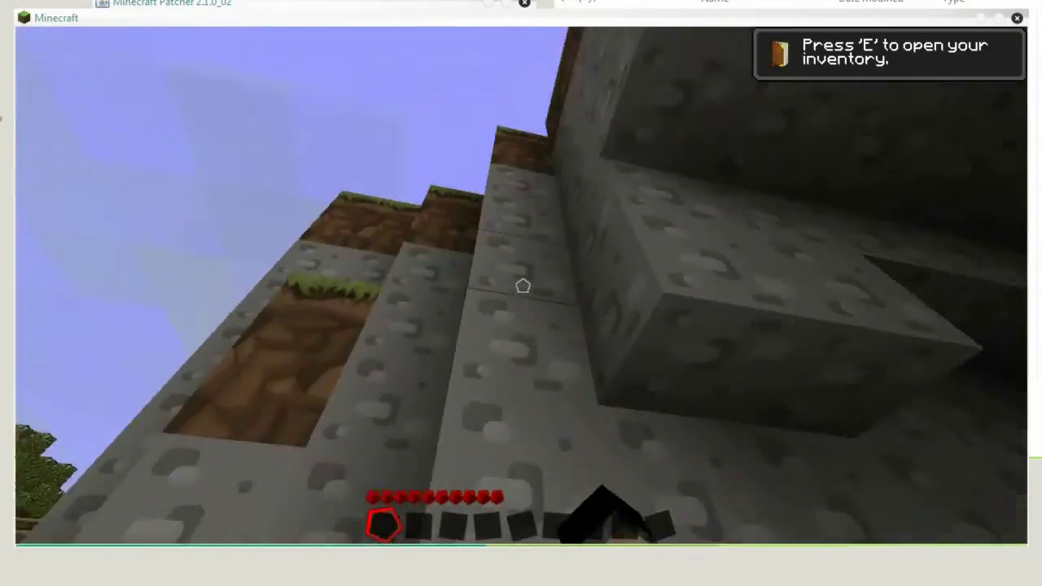
pyautogui.press('w')
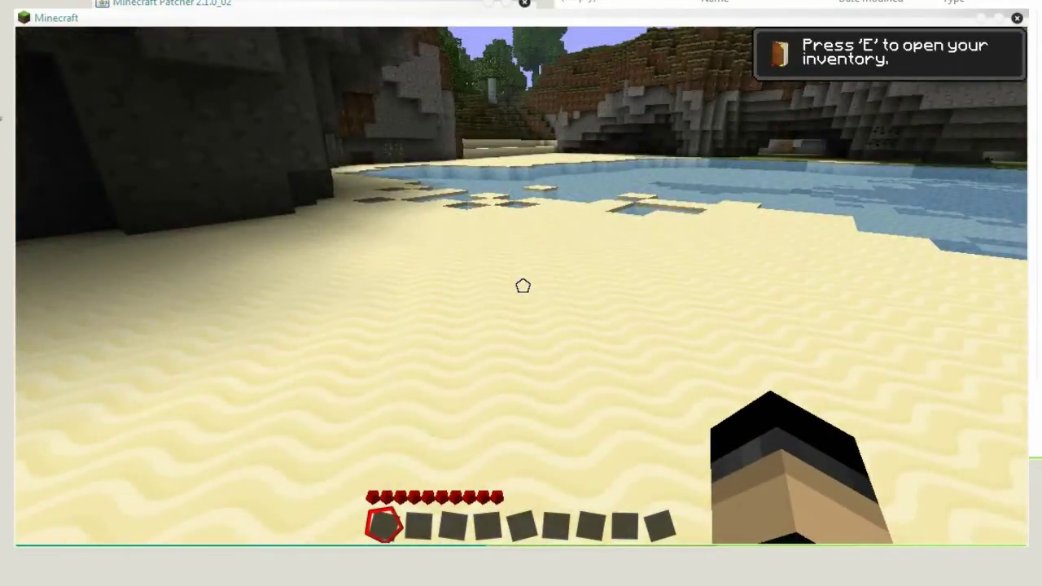
# - Add stacks of stone, gold ingots and cocoa beans plus the blue item at the end of the TooManyItems list to the inventory
pyautogui.press('e')
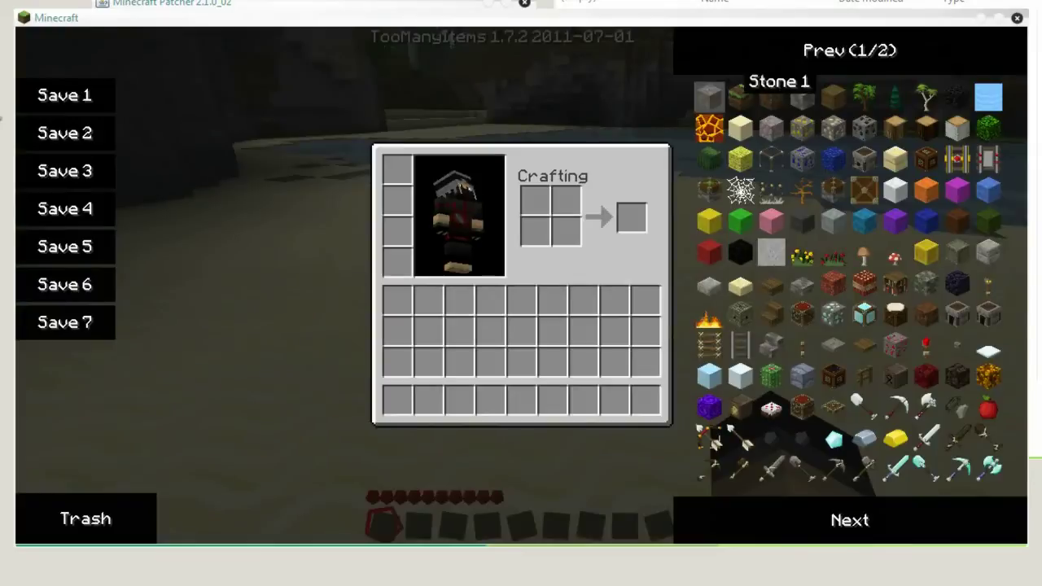
pyautogui.click(709, 96)
pyautogui.click(850, 520)
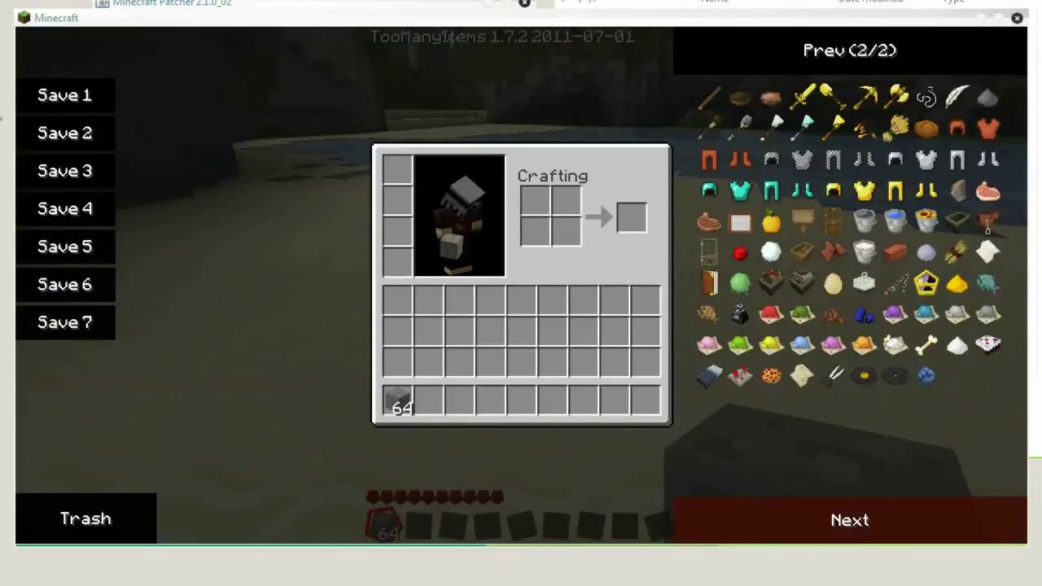
pyautogui.click(850, 520)
pyautogui.click(895, 439)
pyautogui.click(850, 521)
pyautogui.click(833, 314)
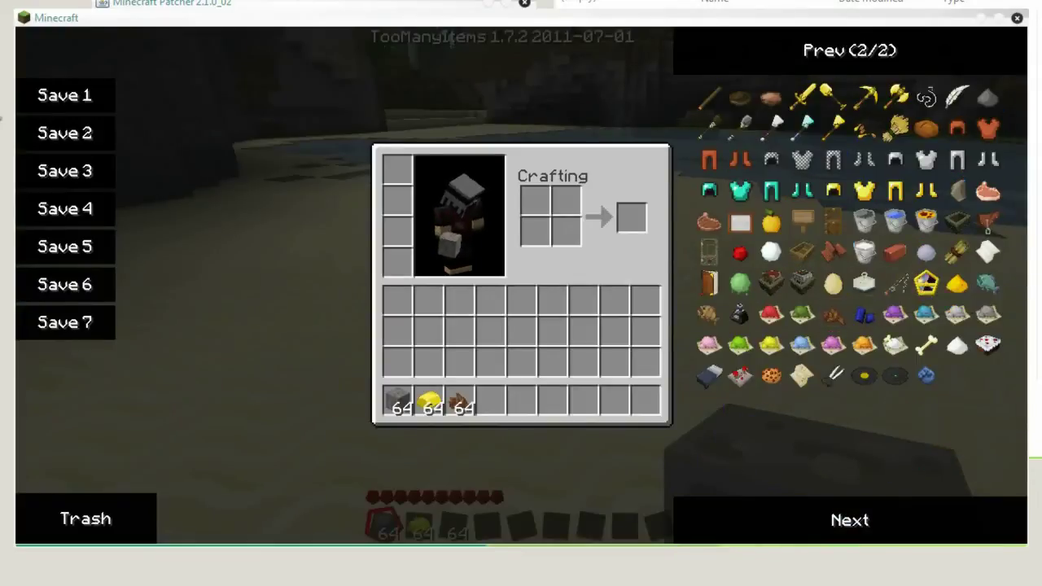
pyautogui.press('e')
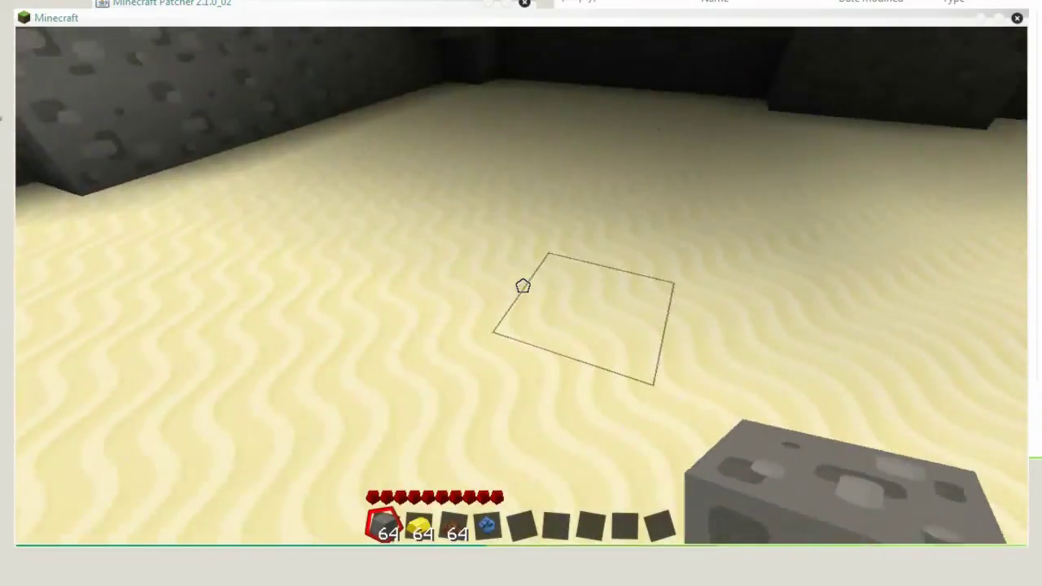
# - Place one stone block on the sand and take the blue item from the hotbar in hand
pyautogui.rightClick(523, 286)
pyautogui.scroll(-3, 523, 286)
pyautogui.scroll(1, 523, 286)
pyautogui.scroll(1, 522, 286)
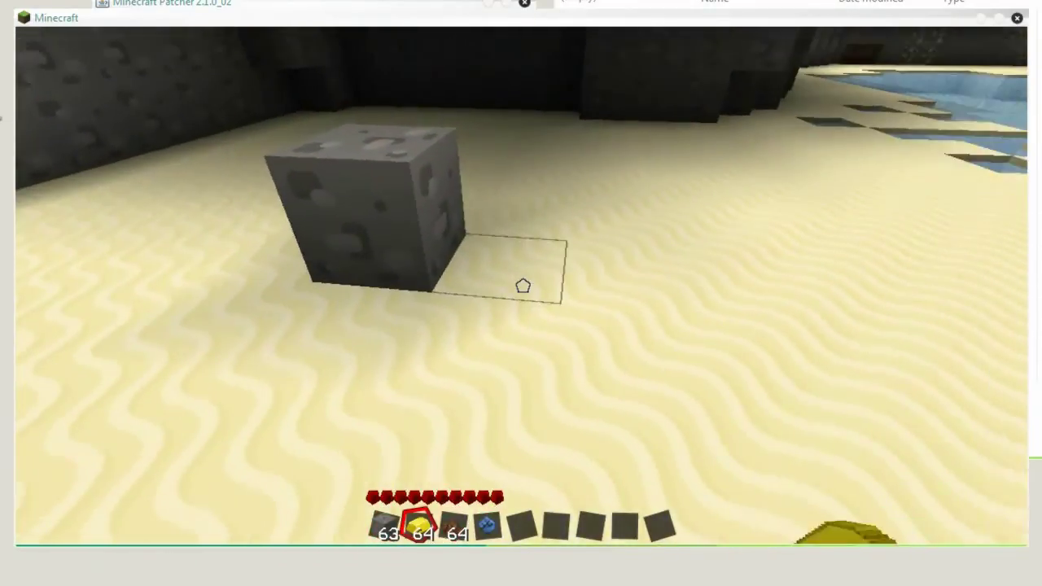
pyautogui.scroll(-1, 522, 286)
pyautogui.scroll(-1, 523, 286)
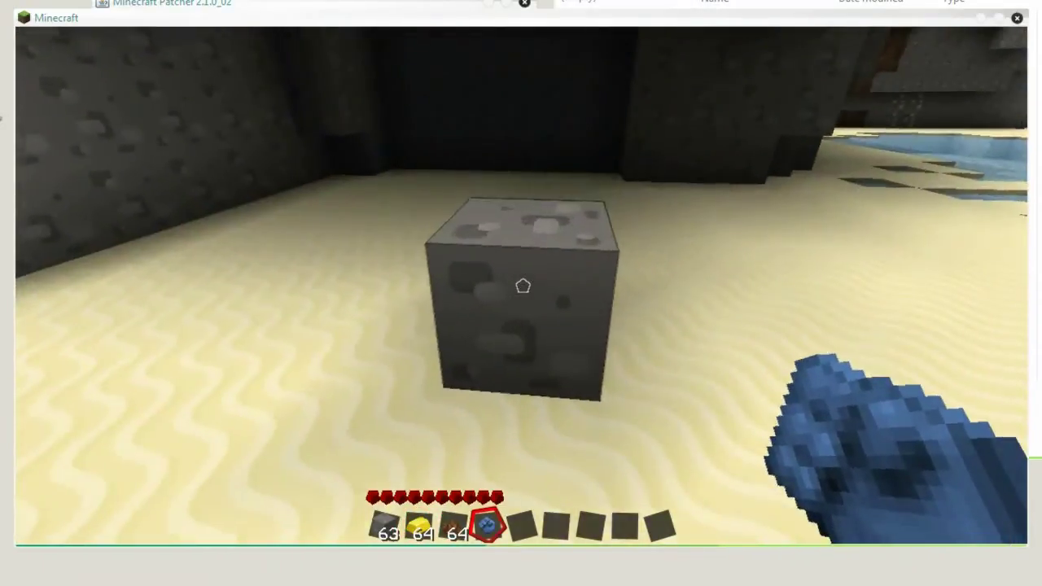
# - Break the placed stone block and dig a tunnel into the stone cliff with the blue item in hand
pyautogui.click(523, 286)
pyautogui.press('w')
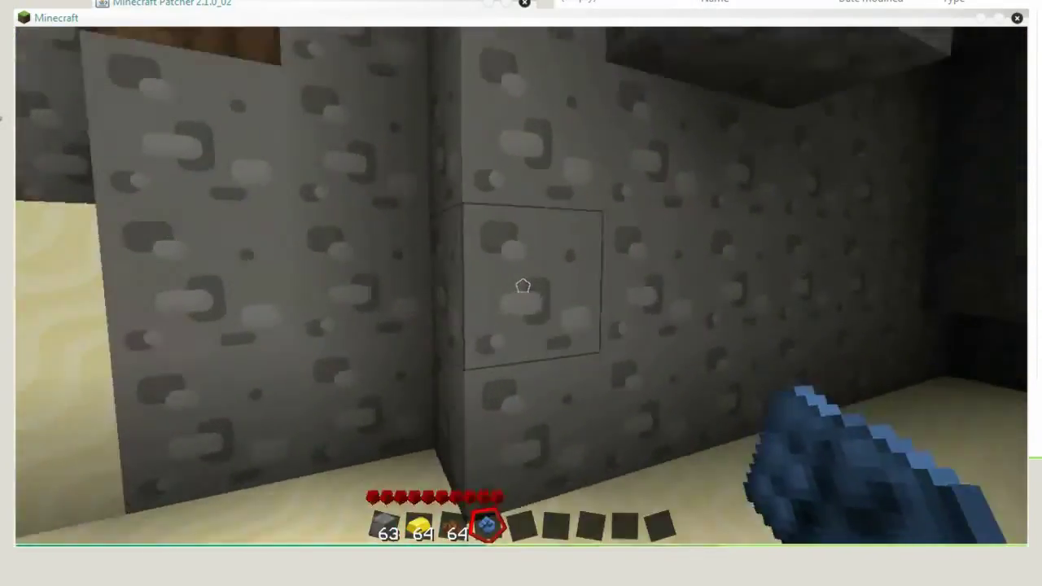
pyautogui.click(522, 286)
pyautogui.click(523, 286)
pyautogui.press('w')
pyautogui.click(522, 286)
pyautogui.click(522, 286)
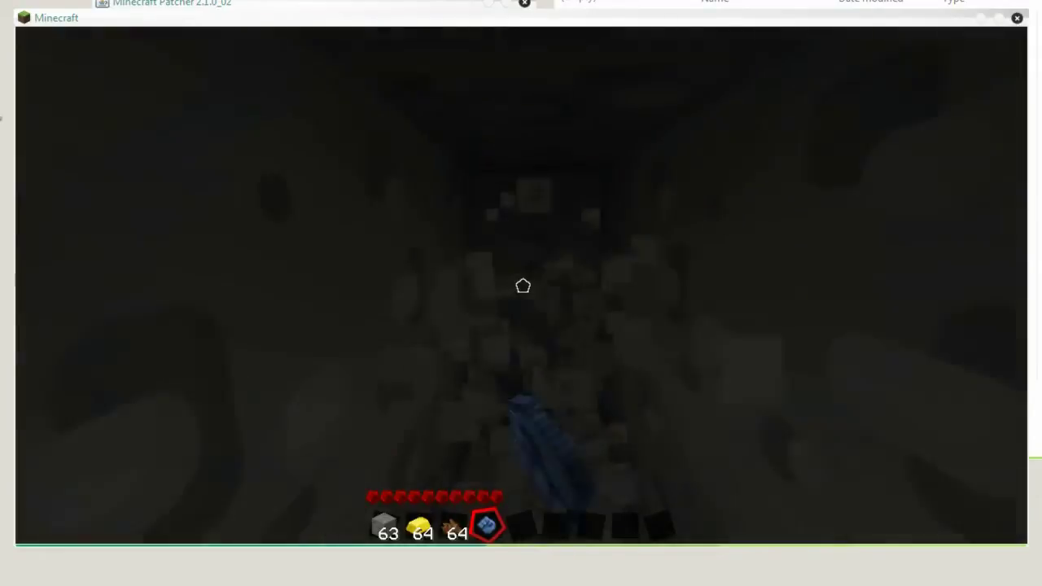
pyautogui.click(523, 286)
pyautogui.press('w')
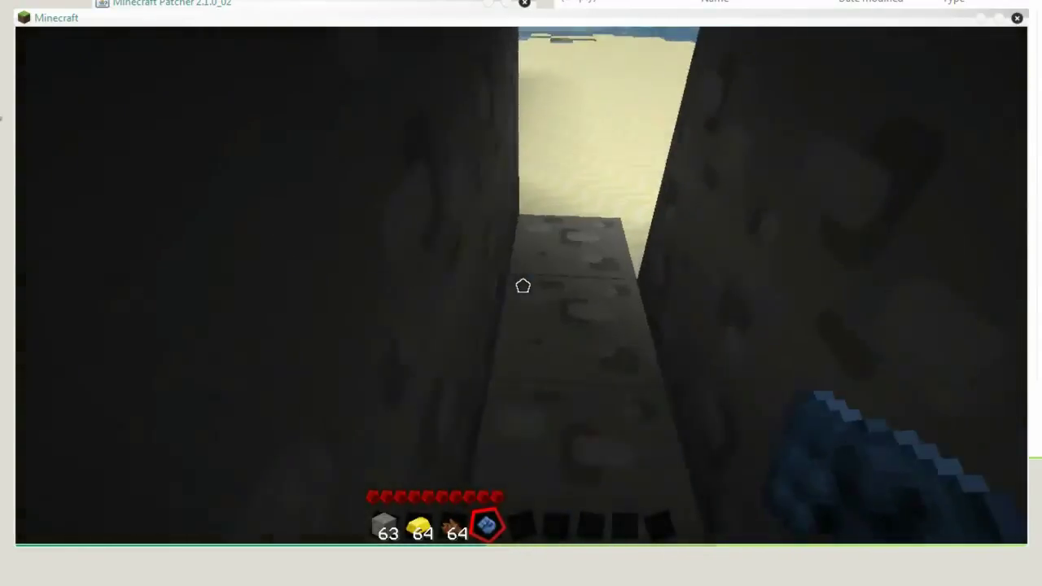
# - Walk back out of the tunnel onto the sand and exit the game
pyautogui.press('w')
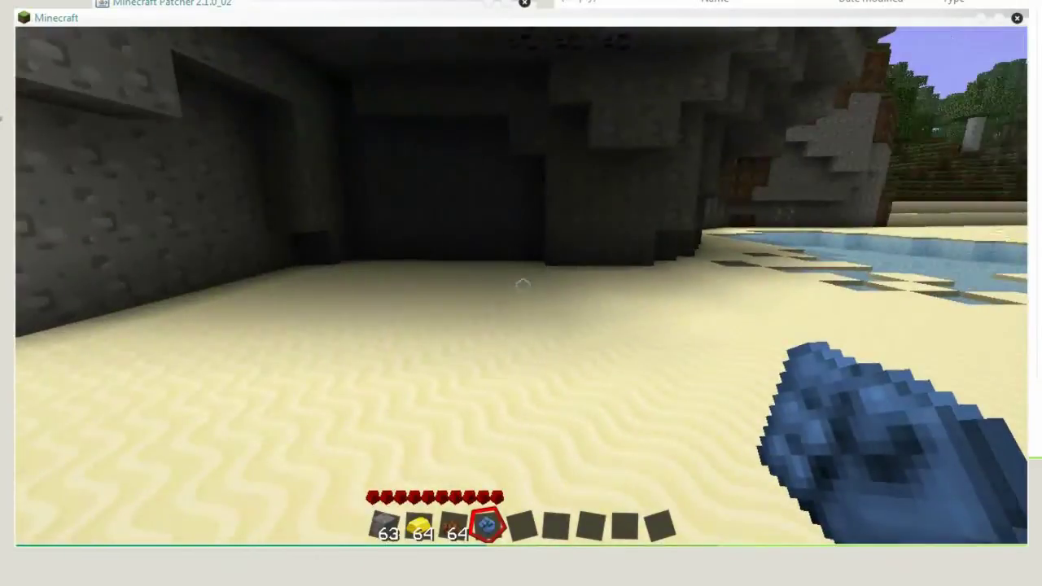
pyautogui.press('w')
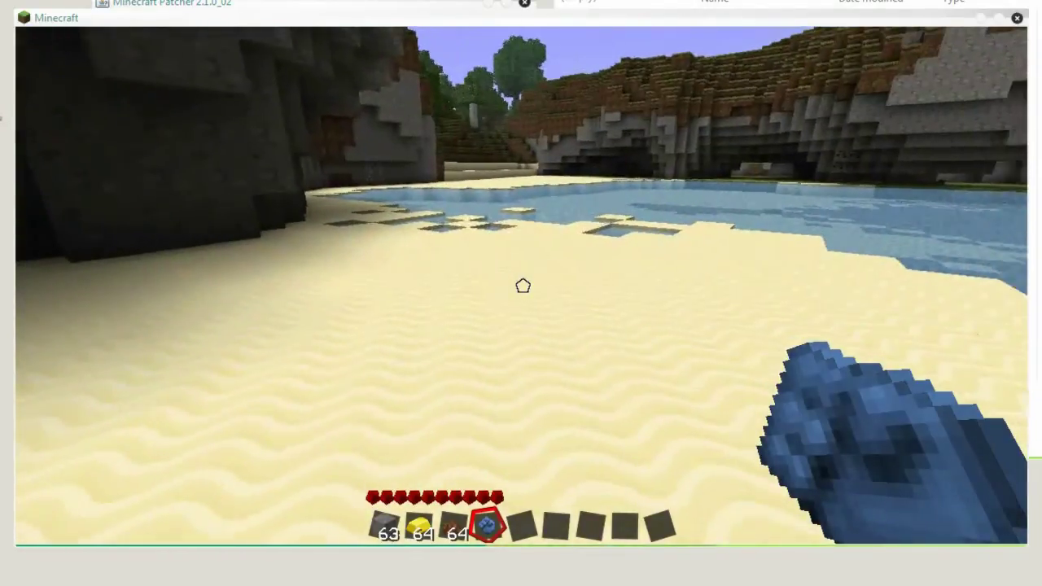
pyautogui.press('Escape')
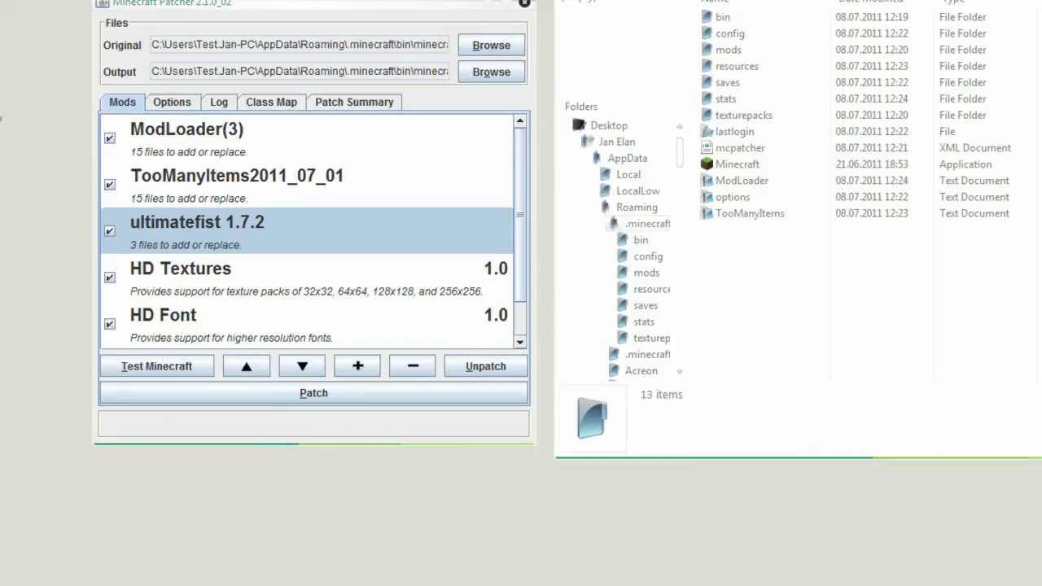
# - Remove ultimatefist 1.7.2 from the patcher's mod list and patch Minecraft again with the remaining mods
pyautogui.click(307, 137)
pyautogui.click(244, 229)
pyautogui.click(413, 367)
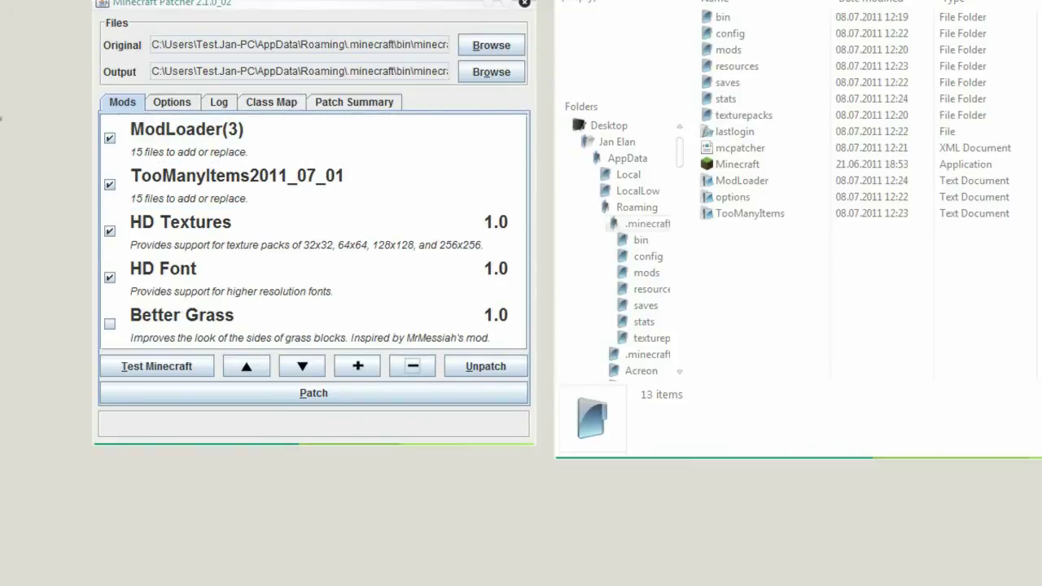
pyautogui.click(313, 393)
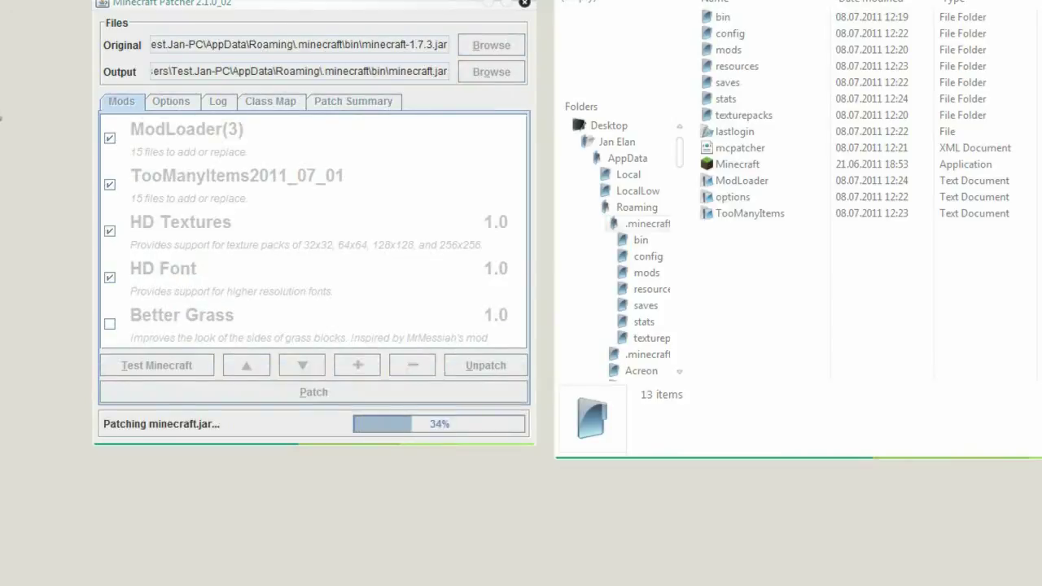